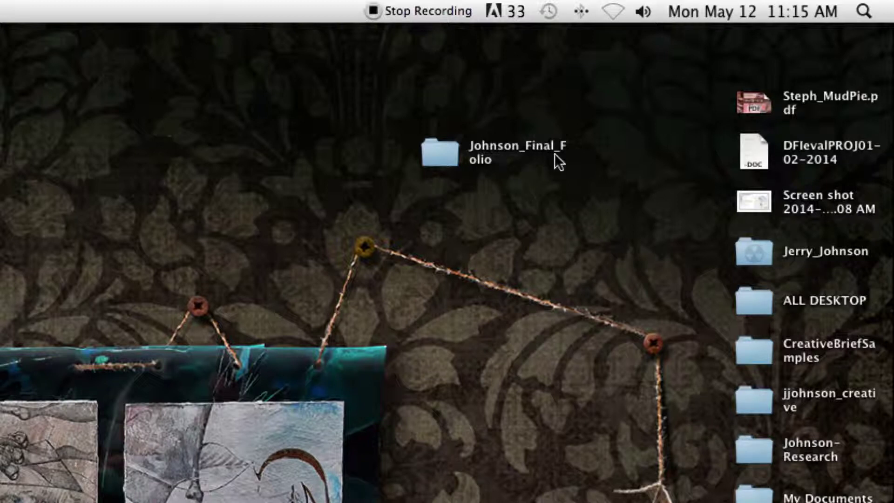
Open the Johnson_Final_Folio folder from the desktop and move its window aside with index.pdf selected
{"action": "double_click", "coordinate": [447, 154]}
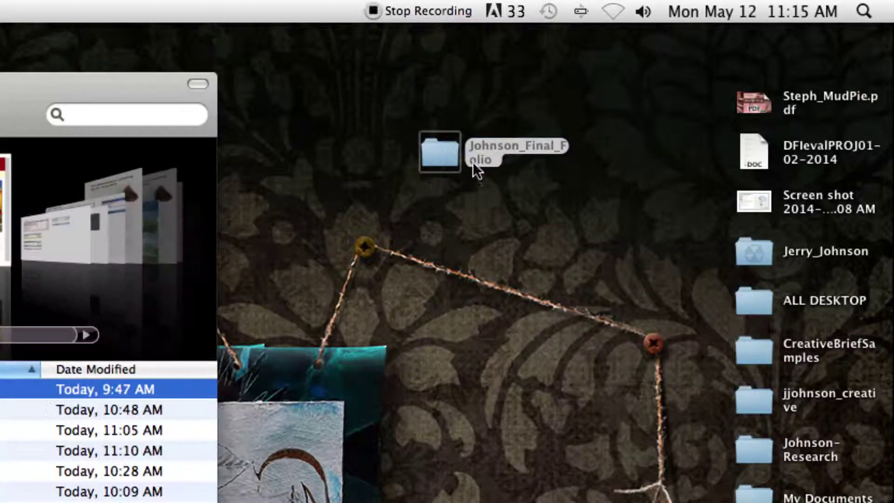
{"action": "key", "text": "alt"}
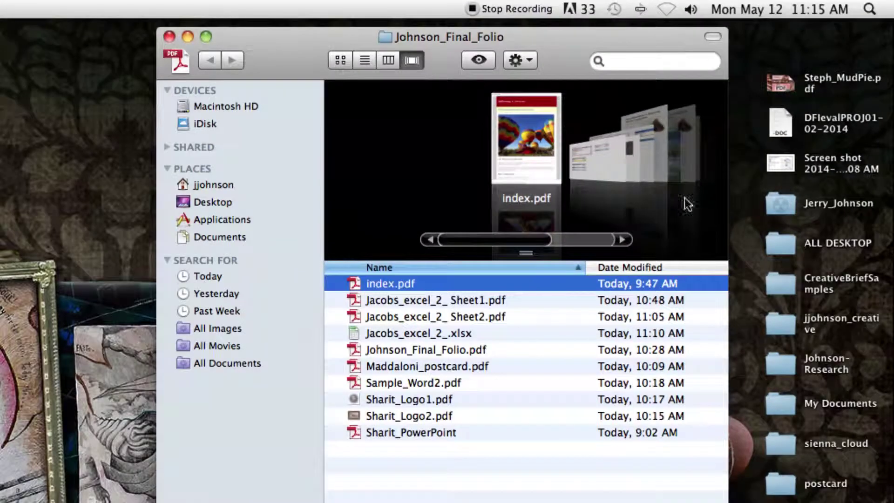
{"action": "left_click", "coordinate": [356, 333]}
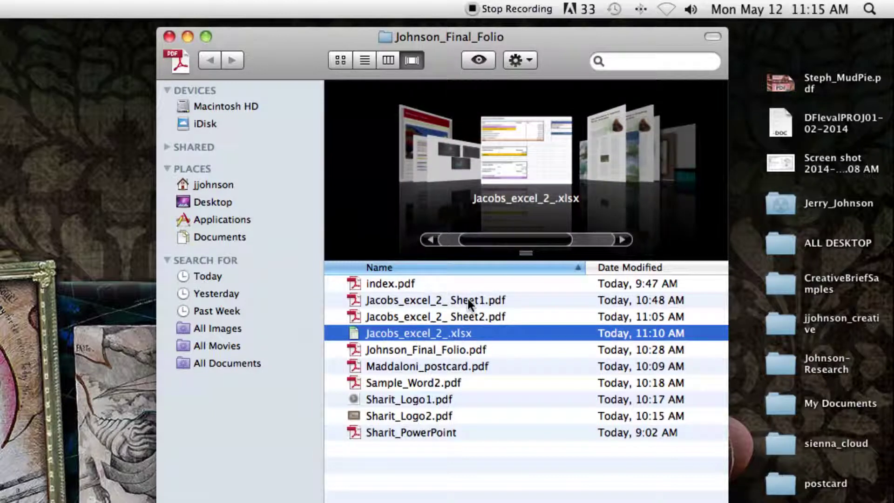
{"action": "left_click", "coordinate": [373, 283]}
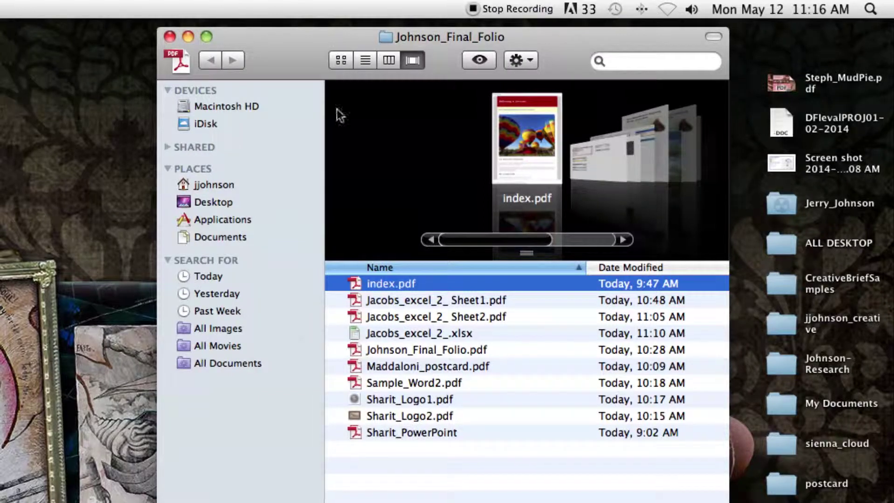
{"action": "left_click_drag", "start_coordinate": [546, 49], "coordinate": [578, 38]}
Launch Adobe Acrobat Pro and bring up its dialog for opening a file, moved so the folder's files are in view
{"action": "mouse_move", "coordinate": [582, 92]}
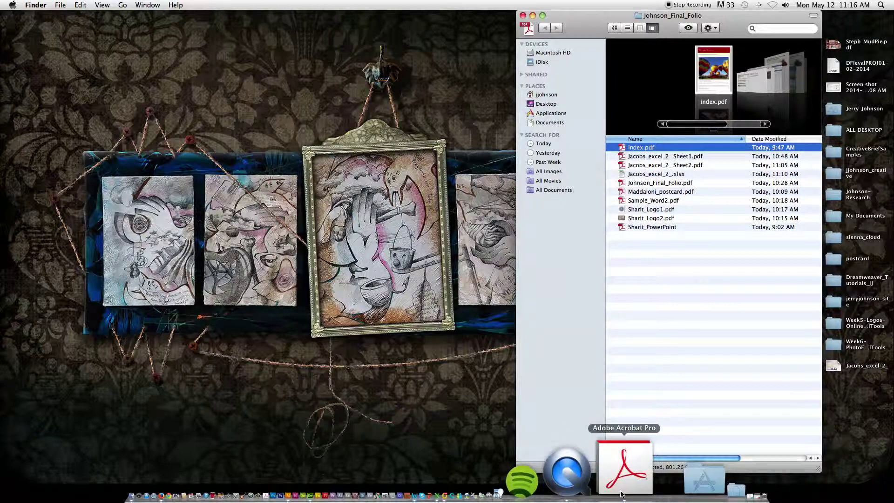
{"action": "left_click", "coordinate": [629, 497]}
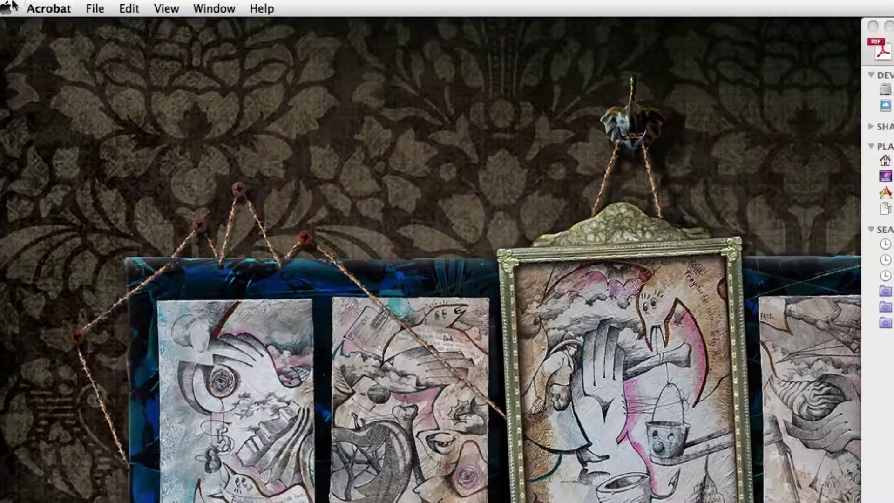
{"action": "left_click", "coordinate": [96, 8]}
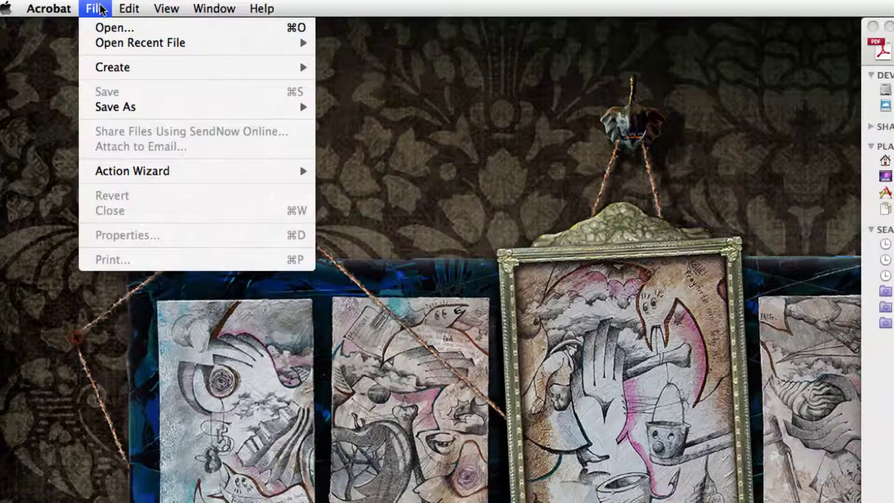
{"action": "left_click", "coordinate": [102, 32]}
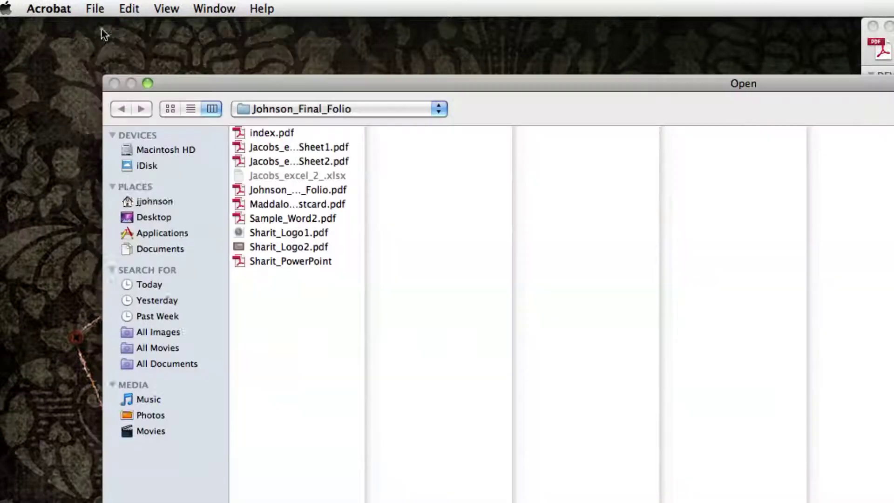
{"action": "left_click_drag", "start_coordinate": [301, 85], "coordinate": [314, 40]}
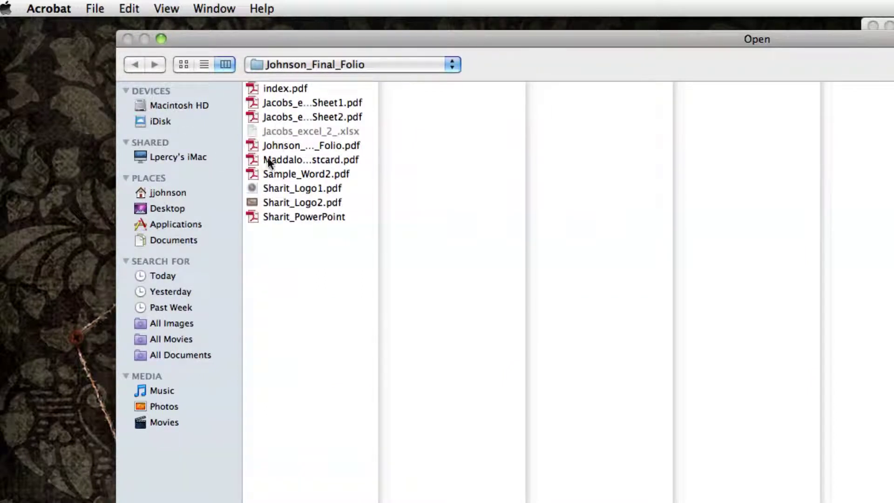
Preview several PDFs in the Johnson_Final_Folio folder and open Sample_Word2.pdf
{"action": "left_click", "coordinate": [268, 174]}
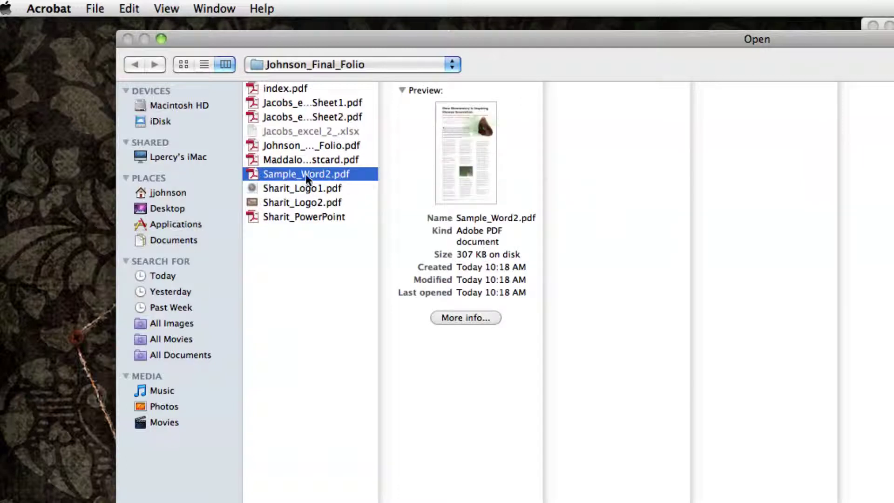
{"action": "left_click", "coordinate": [299, 185]}
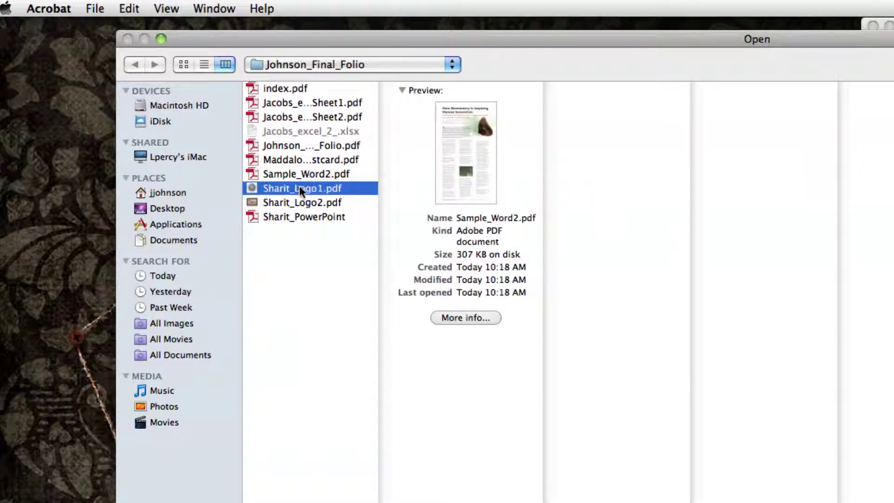
{"action": "left_click", "coordinate": [303, 160]}
{"action": "left_click", "coordinate": [305, 145]}
{"action": "left_click", "coordinate": [305, 120]}
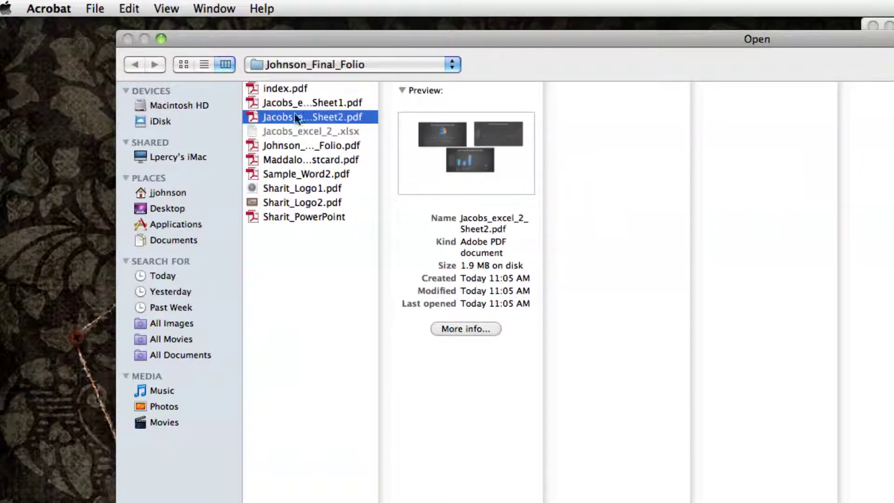
{"action": "left_click", "coordinate": [294, 103]}
{"action": "left_click", "coordinate": [292, 162]}
{"action": "left_click", "coordinate": [295, 203]}
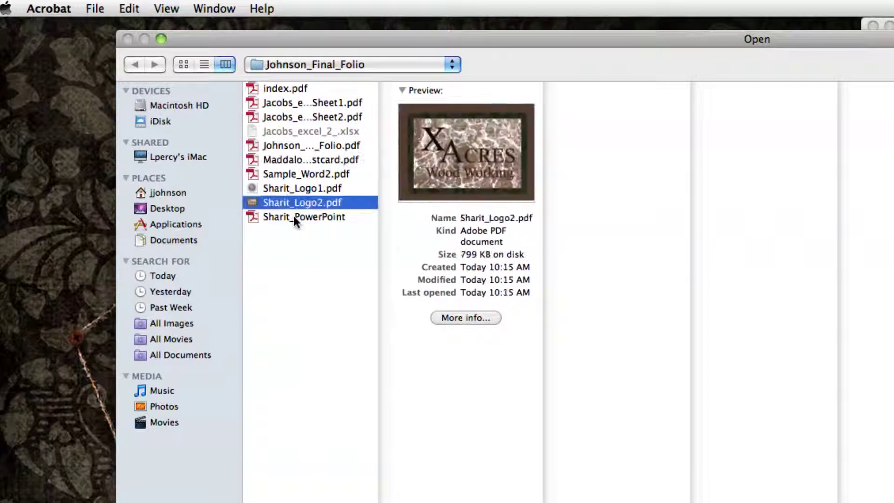
{"action": "left_click", "coordinate": [283, 176]}
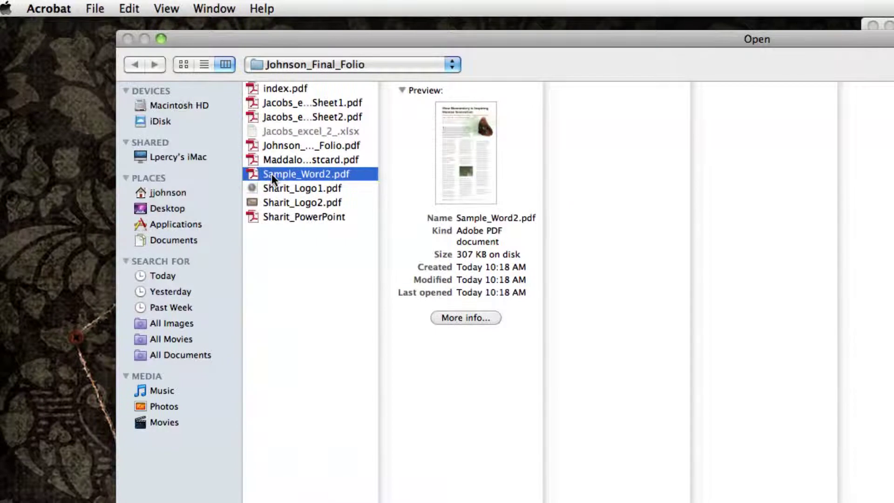
{"action": "double_click", "coordinate": [272, 174]}
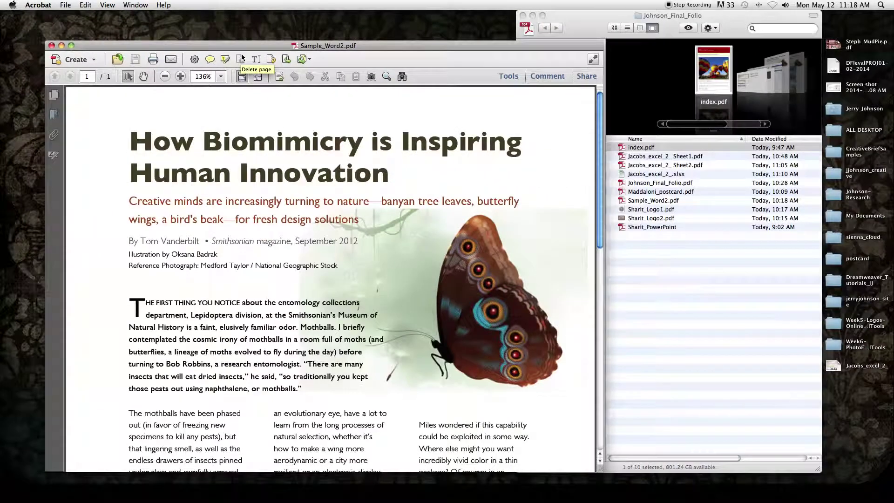
Move and resize the Sample_Word2.pdf window and shift the Johnson_Final_Folio window so both sit side by side
{"action": "left_click_drag", "start_coordinate": [363, 45], "coordinate": [326, 15]}
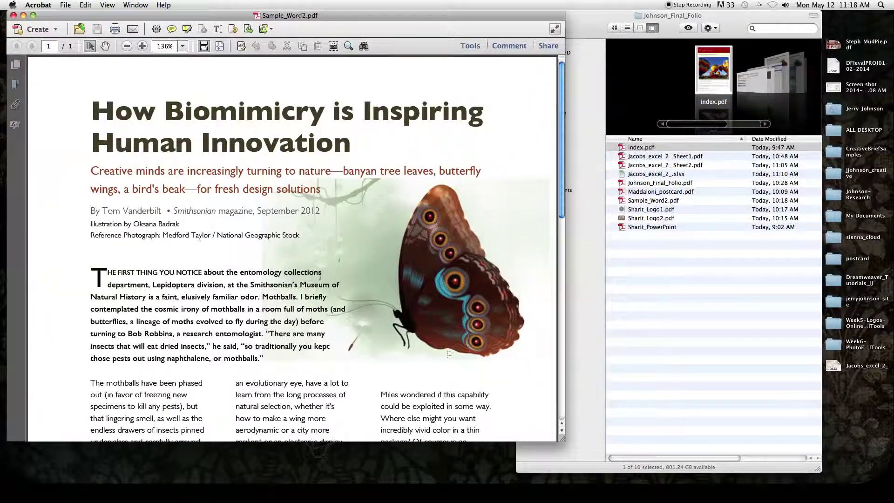
{"action": "left_click_drag", "start_coordinate": [561, 438], "coordinate": [510, 464]}
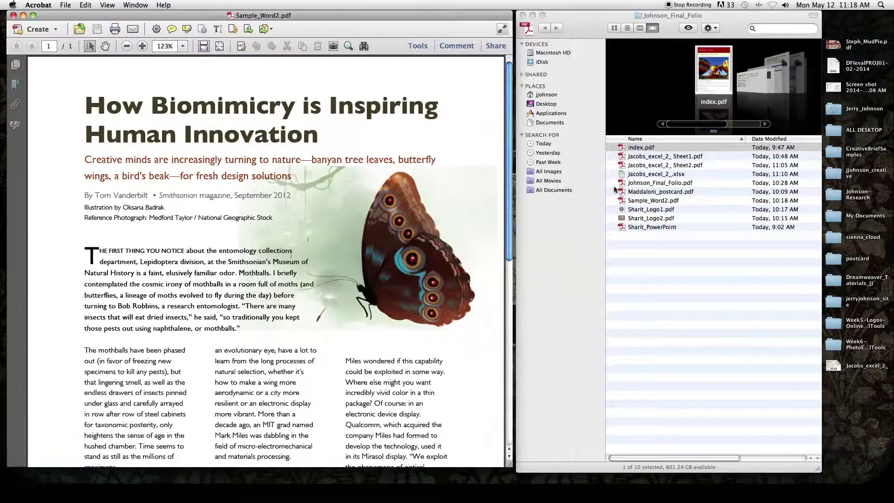
{"action": "left_click_drag", "start_coordinate": [595, 18], "coordinate": [745, 29]}
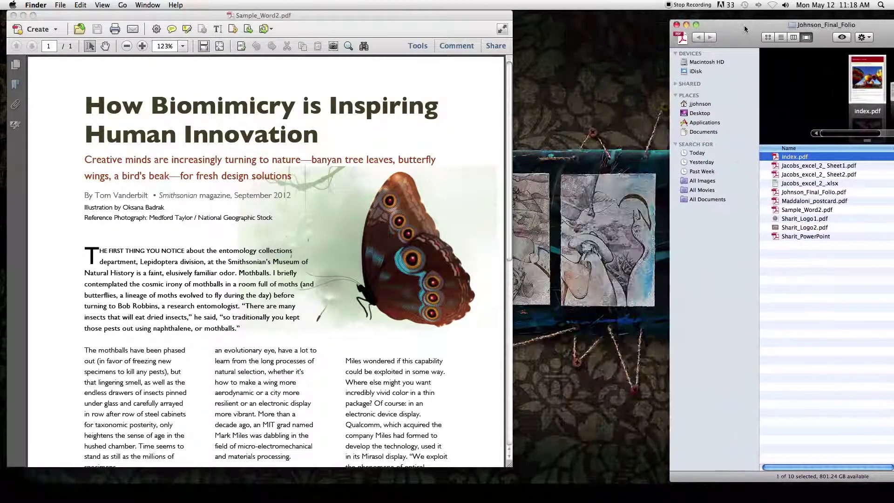
{"action": "left_click", "coordinate": [509, 462]}
{"action": "left_click_drag", "start_coordinate": [574, 464], "coordinate": [626, 468]}
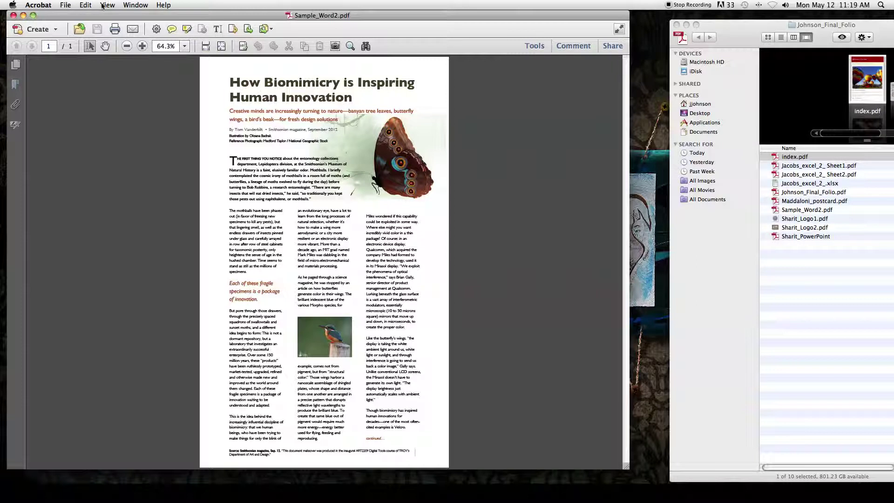
Display the expanded Pages tools beside the Sample_Word2.pdf document
{"action": "left_click", "coordinate": [86, 5]}
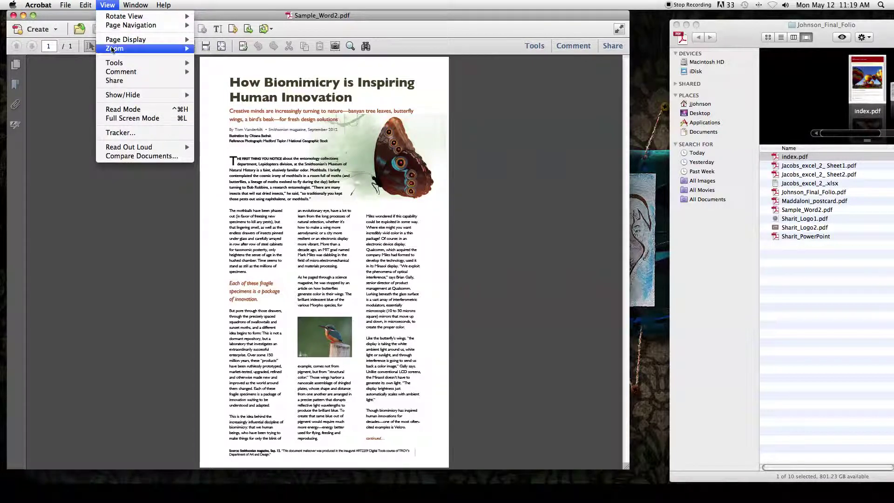
{"action": "mouse_move", "coordinate": [114, 64]}
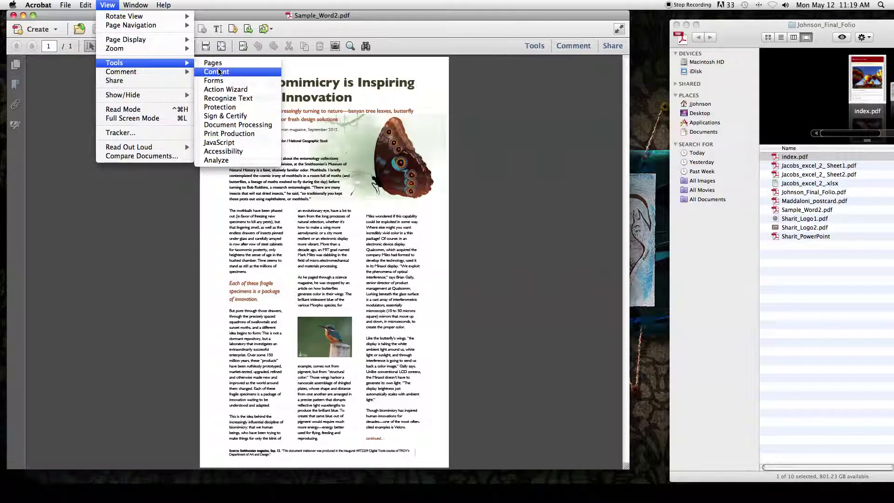
{"action": "left_click", "coordinate": [100, 5]}
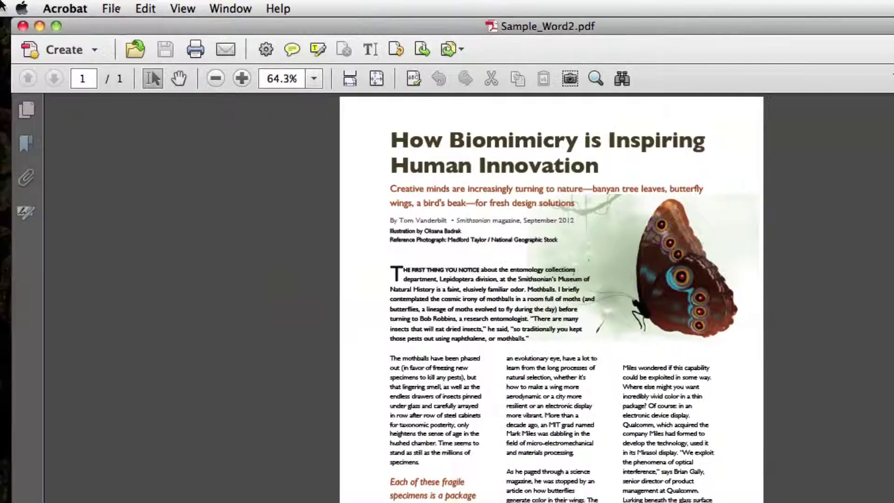
{"action": "left_click", "coordinate": [178, 10]}
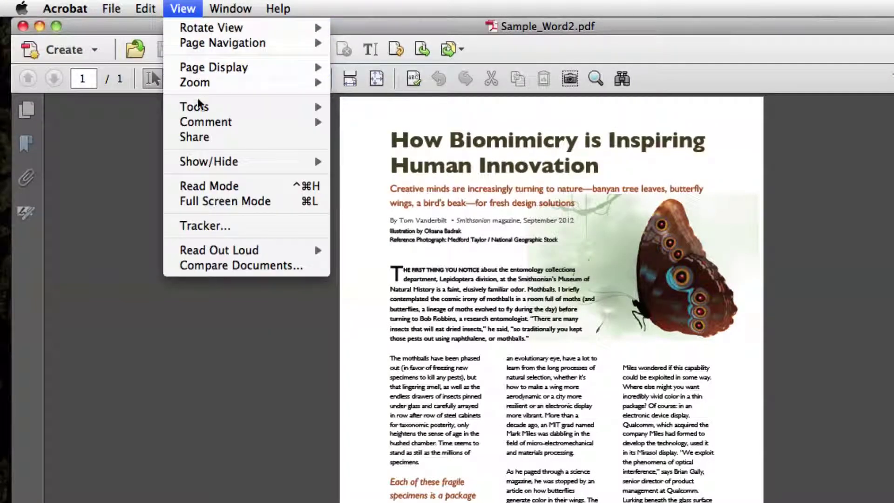
{"action": "mouse_move", "coordinate": [226, 106]}
{"action": "left_click", "coordinate": [343, 105]}
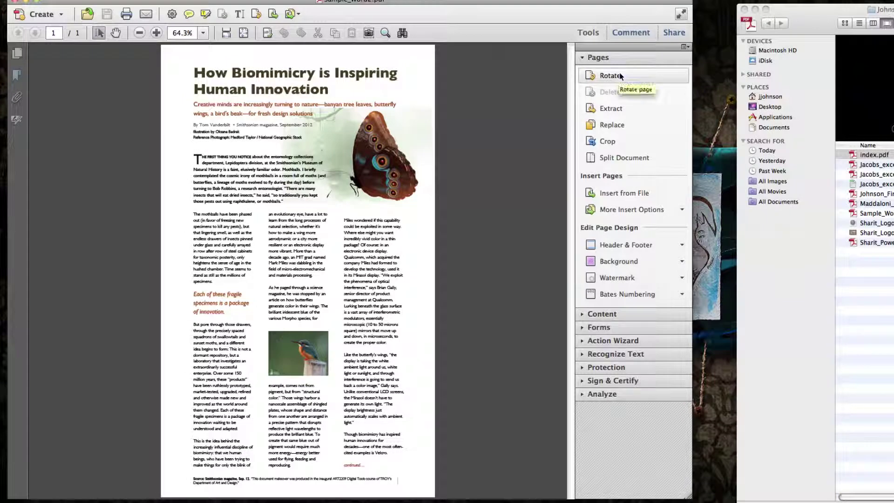
{"action": "left_click", "coordinate": [599, 58]}
{"action": "left_click", "coordinate": [599, 58]}
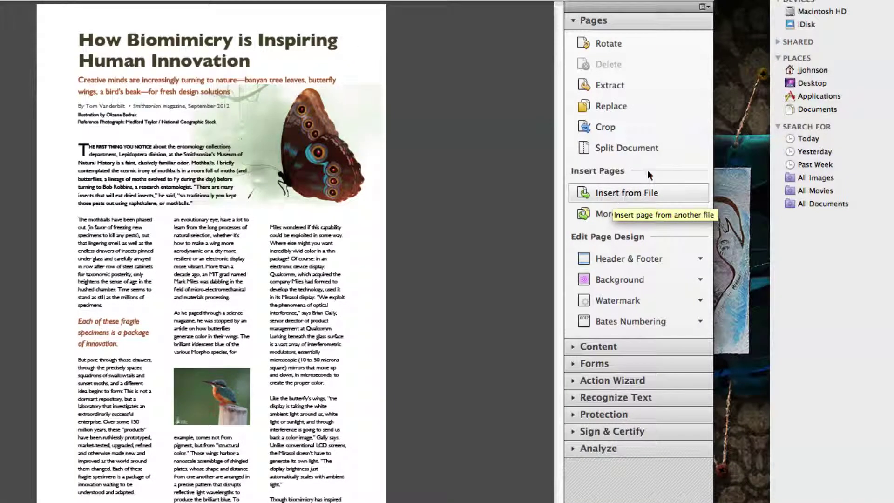
Start inserting pages from a file and choose Jacobs_excel_2_ Sheet1.pdf after previewing both Excel sheet PDFs
{"action": "left_click", "coordinate": [614, 193]}
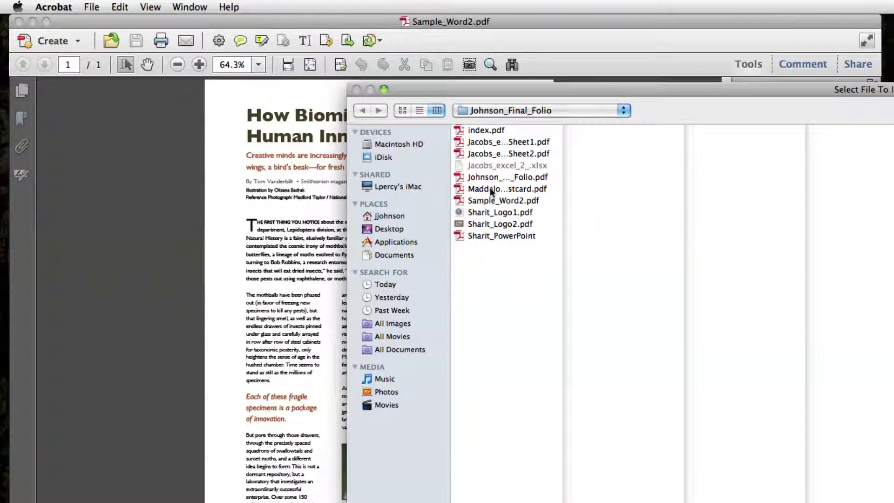
{"action": "left_click", "coordinate": [486, 143]}
{"action": "left_click", "coordinate": [488, 153]}
{"action": "left_click", "coordinate": [486, 142]}
{"action": "left_click", "coordinate": [484, 153]}
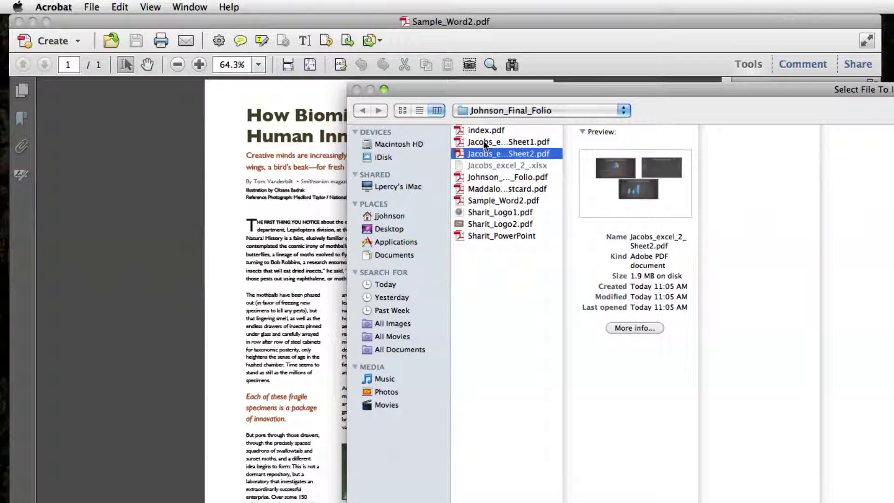
{"action": "left_click", "coordinate": [484, 142]}
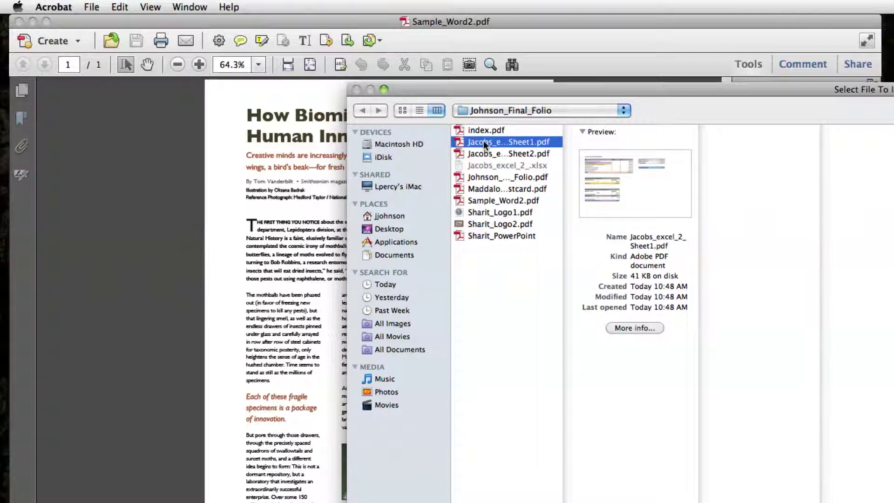
{"action": "double_click", "coordinate": [460, 145]}
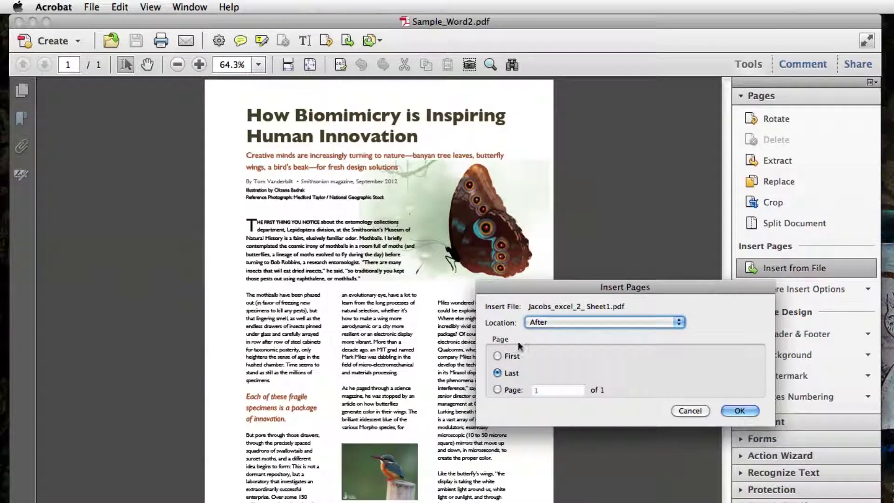
Insert the chosen PDF with the location set to After and the page set to Last
{"action": "left_click_drag", "start_coordinate": [554, 286], "coordinate": [333, 177]}
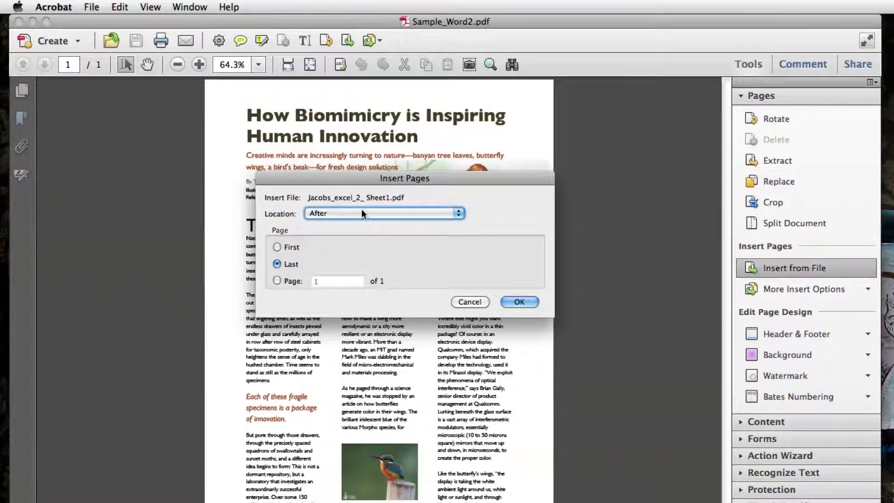
{"action": "left_click", "coordinate": [316, 214]}
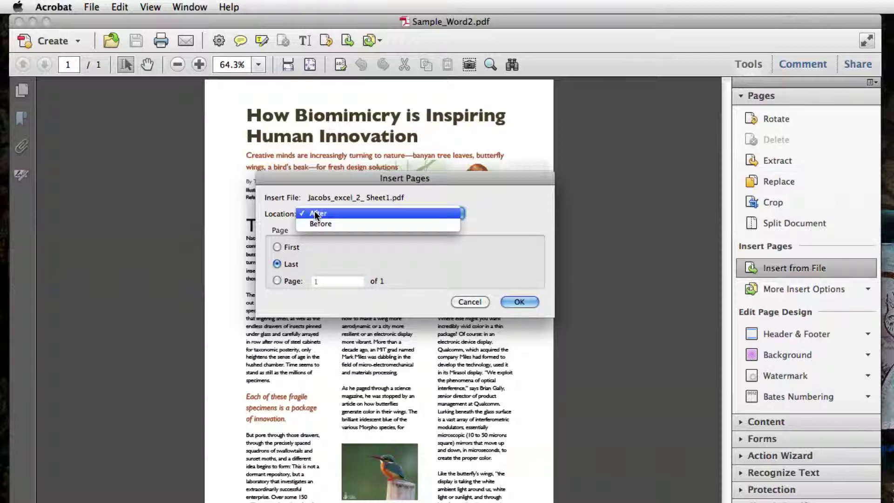
{"action": "left_click", "coordinate": [315, 213]}
{"action": "left_click", "coordinate": [277, 279]}
{"action": "left_click", "coordinate": [278, 264]}
{"action": "left_click", "coordinate": [325, 214]}
{"action": "left_click", "coordinate": [326, 214]}
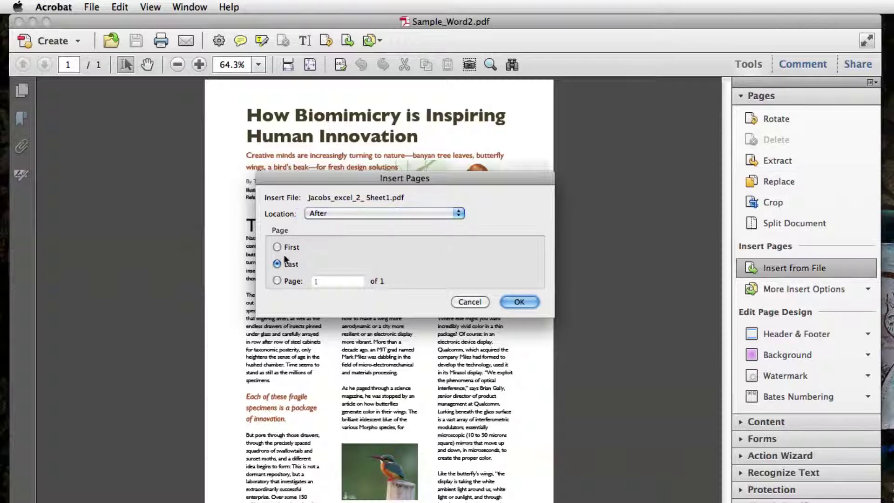
{"action": "left_click", "coordinate": [511, 303]}
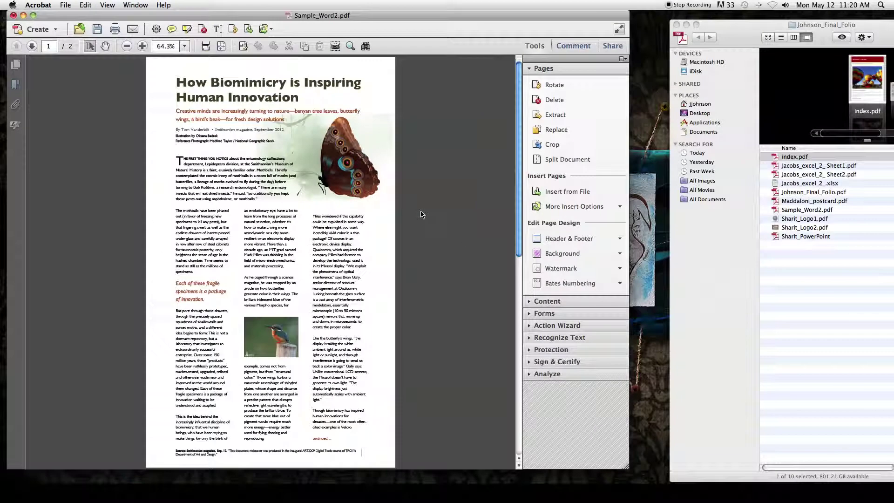
Look through the article page and the newly inserted spreadsheet page to check their order
{"action": "scroll", "coordinate": [421, 214], "scroll_direction": "down", "scroll_amount": 10}
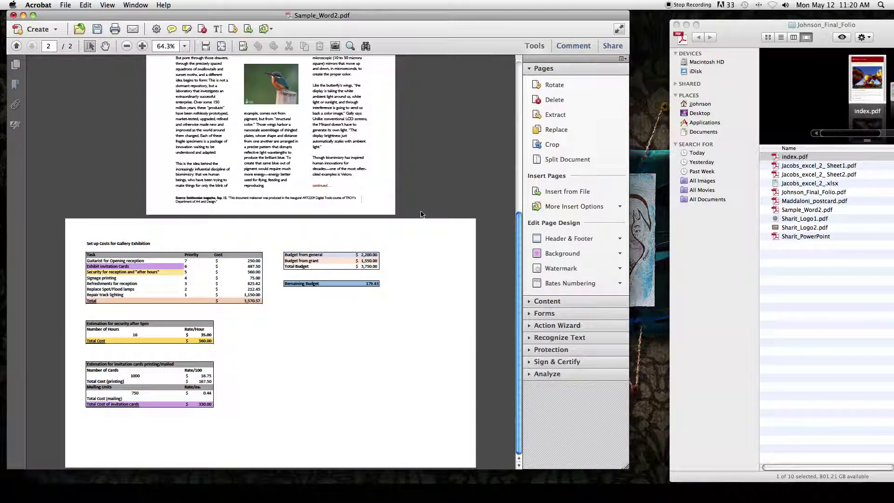
{"action": "scroll", "coordinate": [421, 214], "scroll_direction": "up", "scroll_amount": 10}
{"action": "scroll", "coordinate": [329, 329], "scroll_direction": "up", "scroll_amount": 1}
{"action": "scroll", "coordinate": [329, 331], "scroll_direction": "up", "scroll_amount": 5}
{"action": "scroll", "coordinate": [328, 330], "scroll_direction": "down", "scroll_amount": 5}
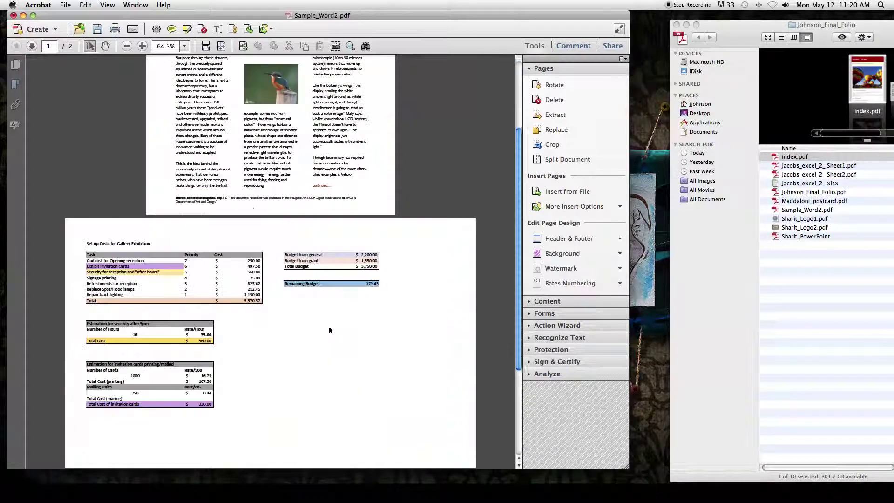
Insert Jacobs_excel_2_ Sheet2.pdf from the Johnson_Final_Folio folder, with the location set to After and the page set to Last
{"action": "scroll", "coordinate": [329, 326], "scroll_direction": "up", "scroll_amount": 5}
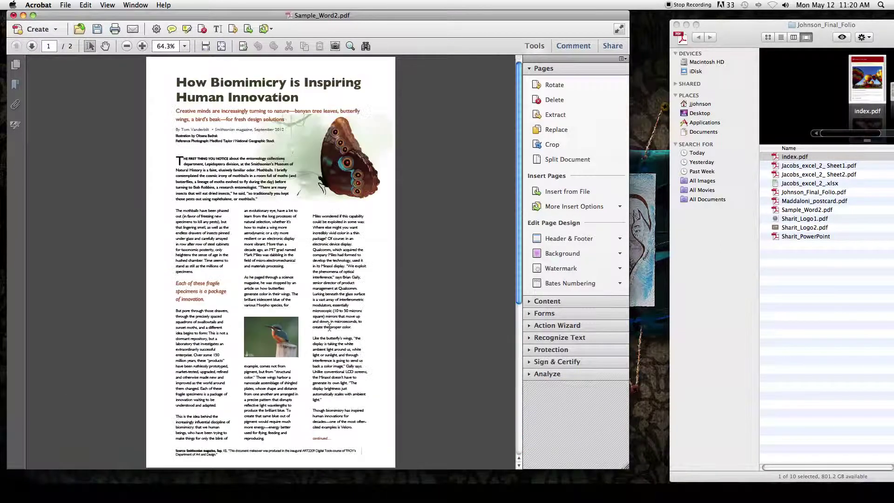
{"action": "scroll", "coordinate": [329, 327], "scroll_direction": "down", "scroll_amount": 5}
{"action": "scroll", "coordinate": [329, 326], "scroll_direction": "up", "scroll_amount": 5}
{"action": "scroll", "coordinate": [328, 326], "scroll_direction": "down", "scroll_amount": 1}
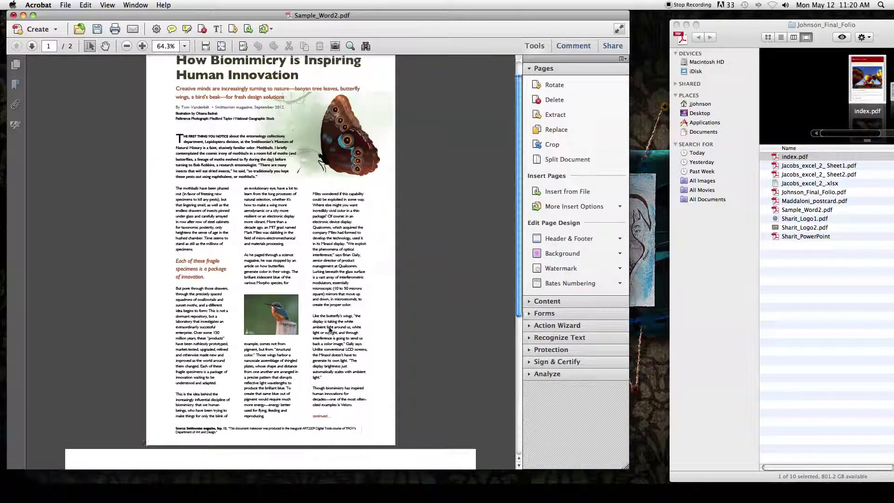
{"action": "scroll", "coordinate": [329, 305], "scroll_direction": "down", "scroll_amount": 5}
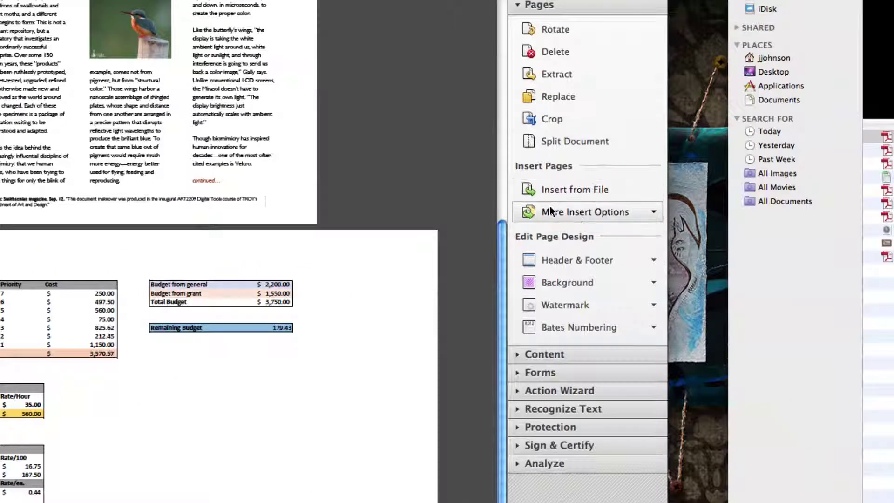
{"action": "left_click", "coordinate": [559, 188]}
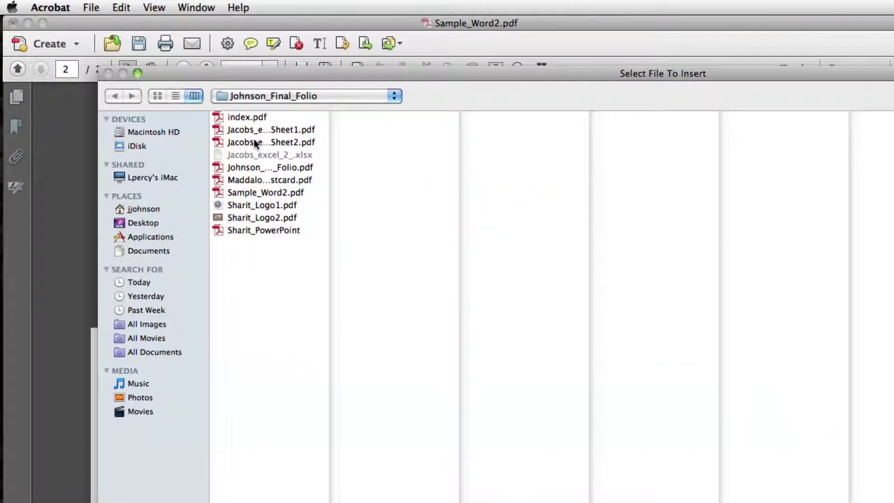
{"action": "left_click", "coordinate": [250, 142]}
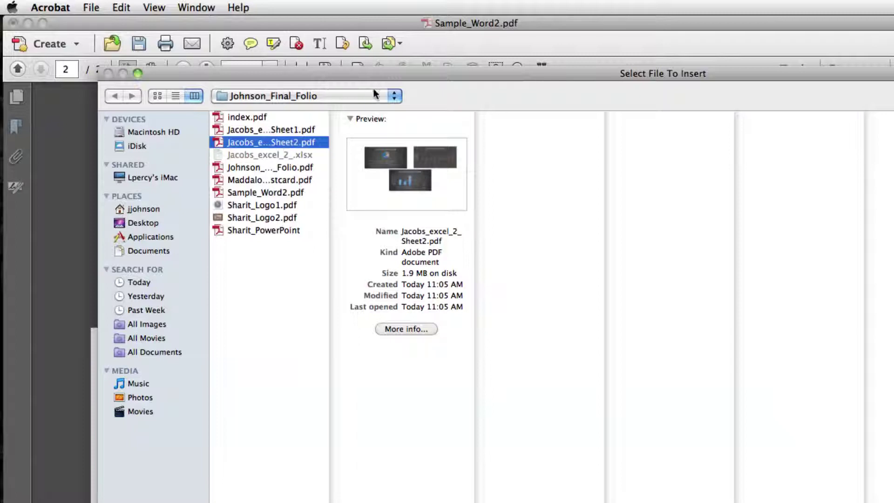
{"action": "left_click_drag", "start_coordinate": [390, 75], "coordinate": [352, 61]}
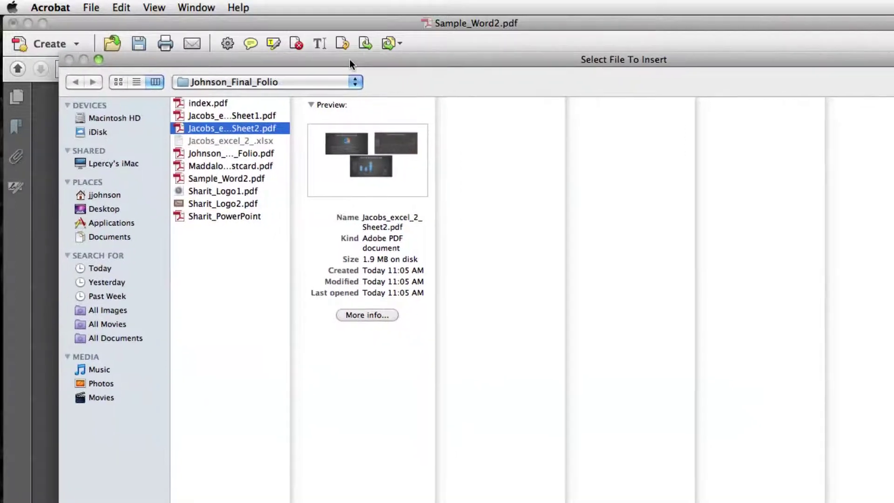
{"action": "double_click", "coordinate": [212, 129]}
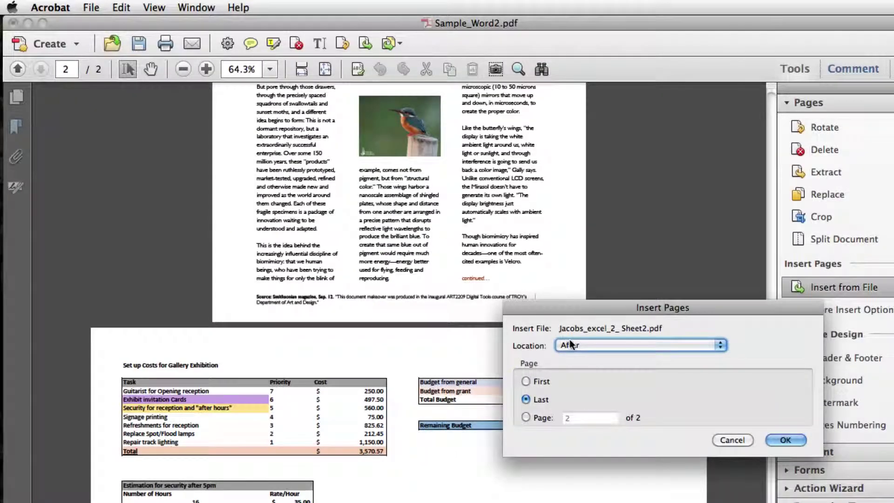
{"action": "left_click_drag", "start_coordinate": [557, 308], "coordinate": [433, 214]}
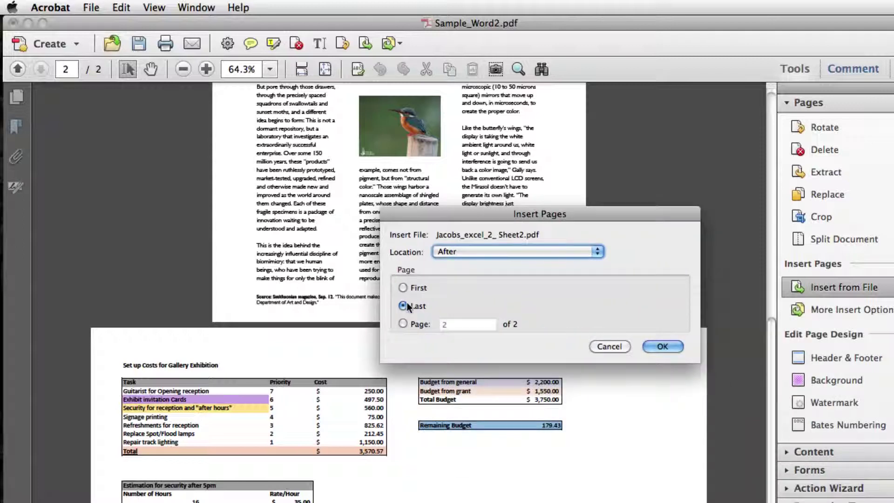
{"action": "left_click", "coordinate": [653, 347]}
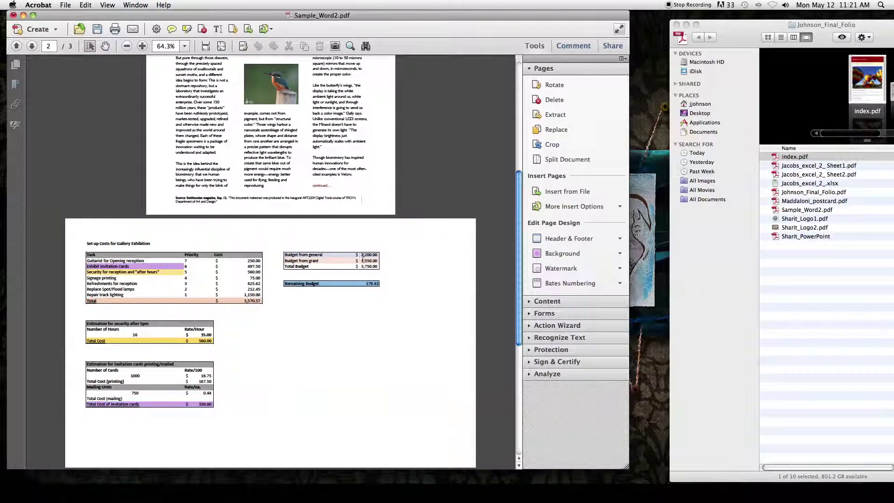
Look through the article, budget spreadsheet and chart pages to check their order in the combined document
{"action": "scroll", "coordinate": [362, 257], "scroll_direction": "down", "scroll_amount": 6}
{"action": "scroll", "coordinate": [361, 258], "scroll_direction": "up", "scroll_amount": 6}
{"action": "scroll", "coordinate": [362, 257], "scroll_direction": "up", "scroll_amount": 4}
{"action": "scroll", "coordinate": [362, 257], "scroll_direction": "down", "scroll_amount": 8}
{"action": "scroll", "coordinate": [362, 257], "scroll_direction": "up", "scroll_amount": 8}
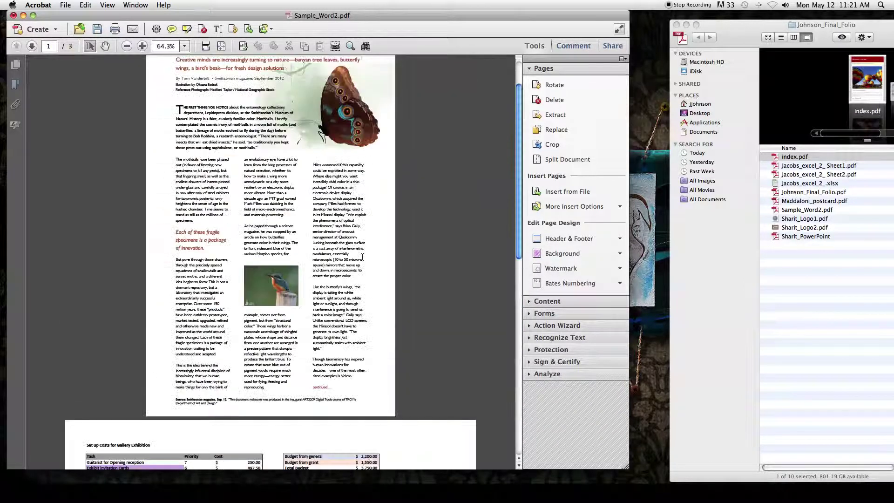
{"action": "scroll", "coordinate": [362, 256], "scroll_direction": "down", "scroll_amount": 9}
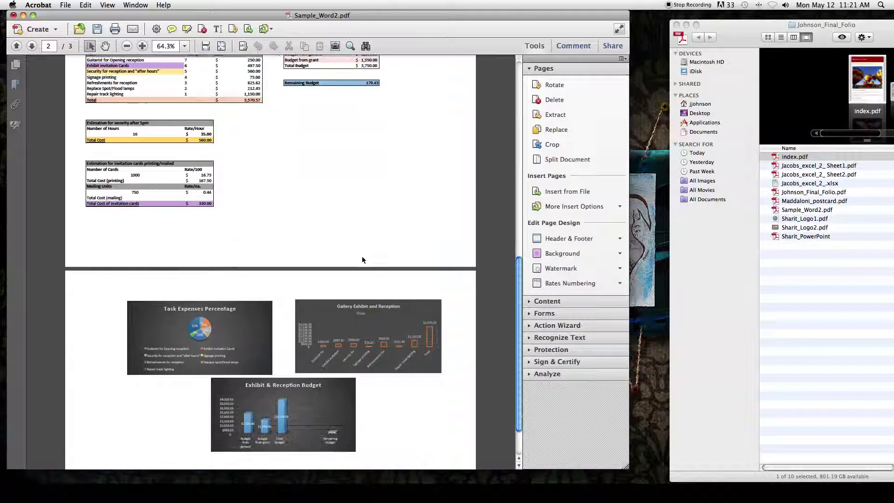
{"action": "scroll", "coordinate": [362, 259], "scroll_direction": "down", "scroll_amount": 1}
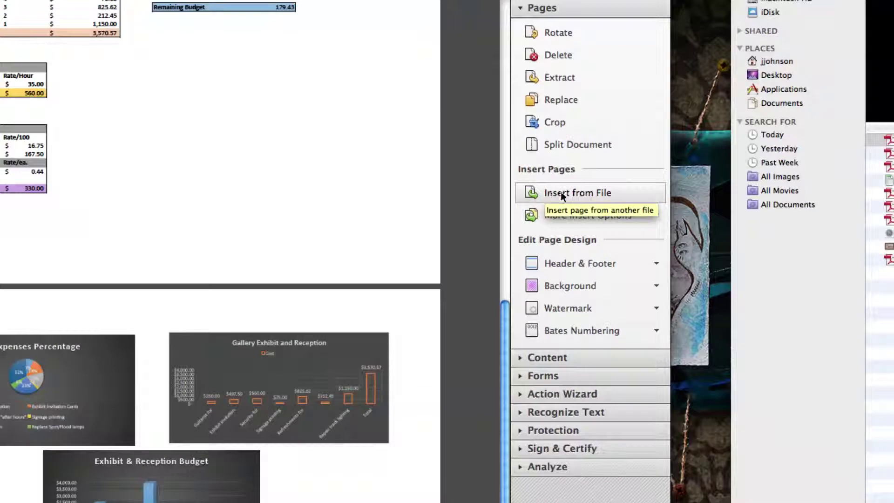
Page through the preview of the Sharit_PowerPoint PDF, and insert the file with the location After and the page Last
{"action": "left_click", "coordinate": [550, 193]}
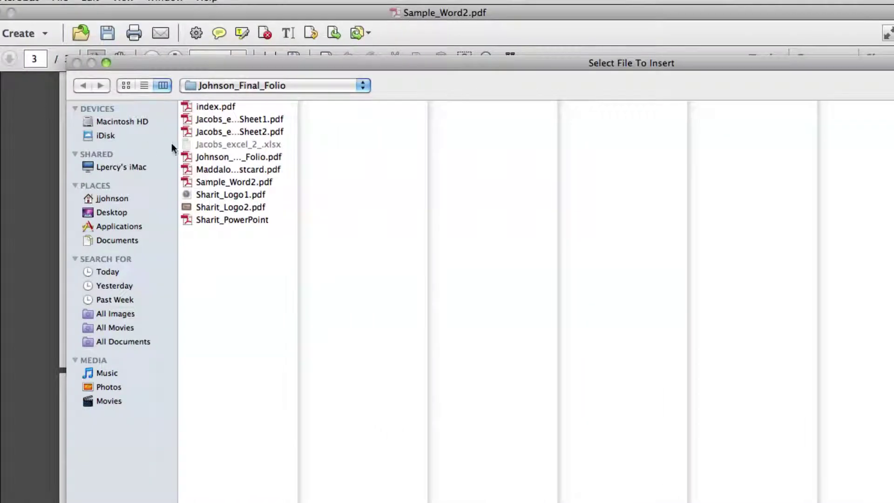
{"action": "left_click", "coordinate": [195, 223]}
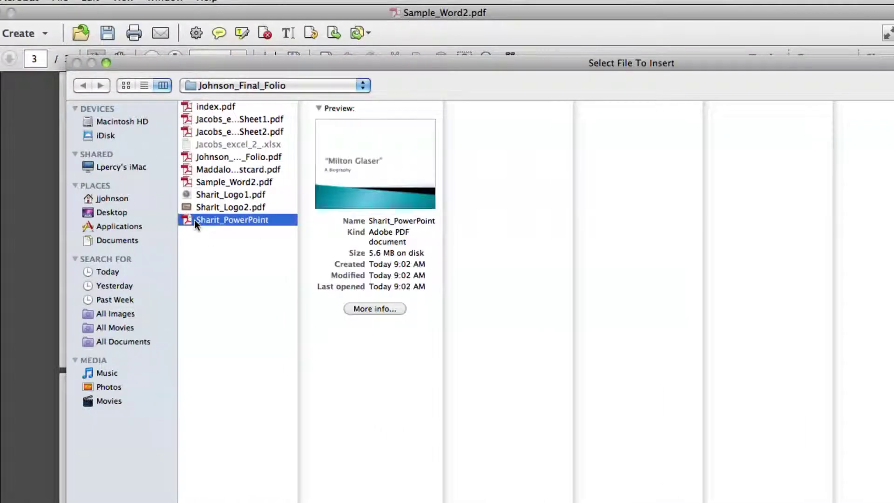
{"action": "mouse_move", "coordinate": [370, 138]}
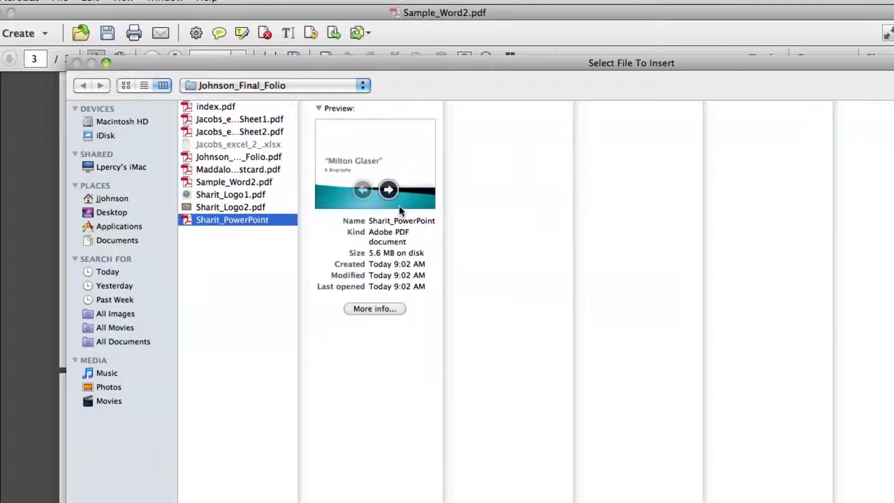
{"action": "left_click", "coordinate": [389, 193]}
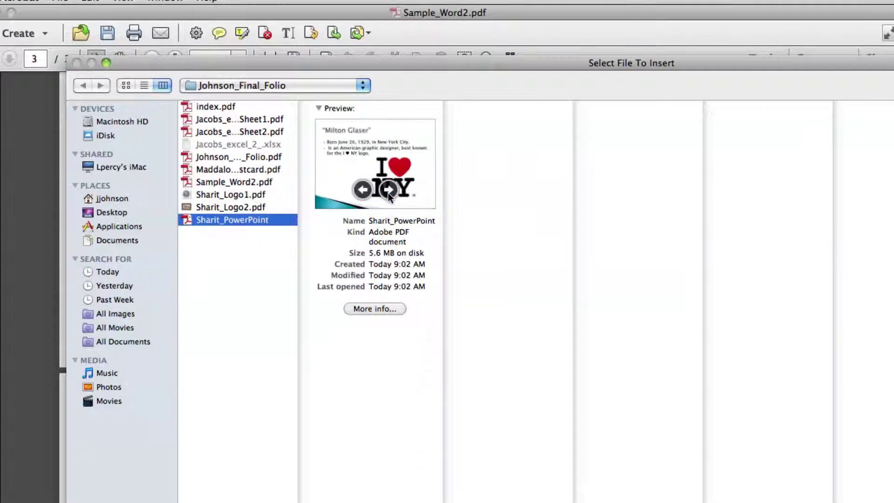
{"action": "left_click", "coordinate": [389, 189]}
{"action": "left_click", "coordinate": [388, 189]}
{"action": "left_click", "coordinate": [389, 190]}
{"action": "left_click", "coordinate": [389, 190]}
{"action": "left_click", "coordinate": [388, 190]}
{"action": "left_click", "coordinate": [388, 189]}
{"action": "left_click", "coordinate": [388, 190]}
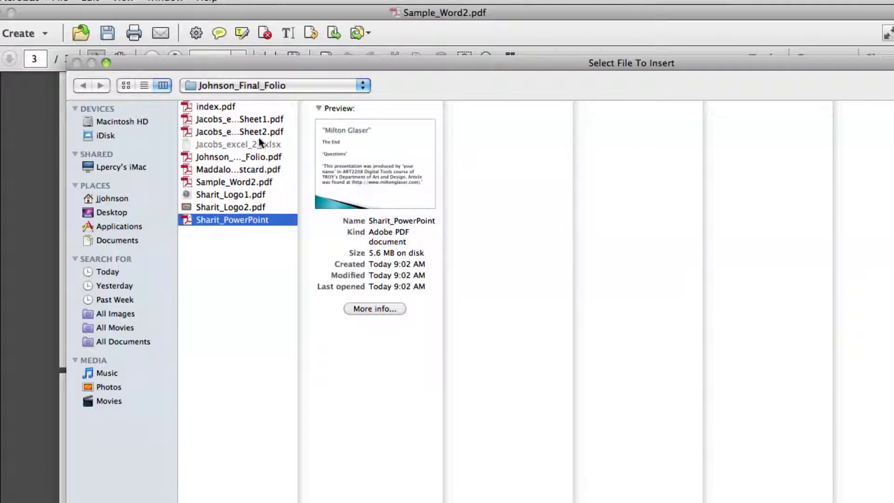
{"action": "double_click", "coordinate": [214, 218]}
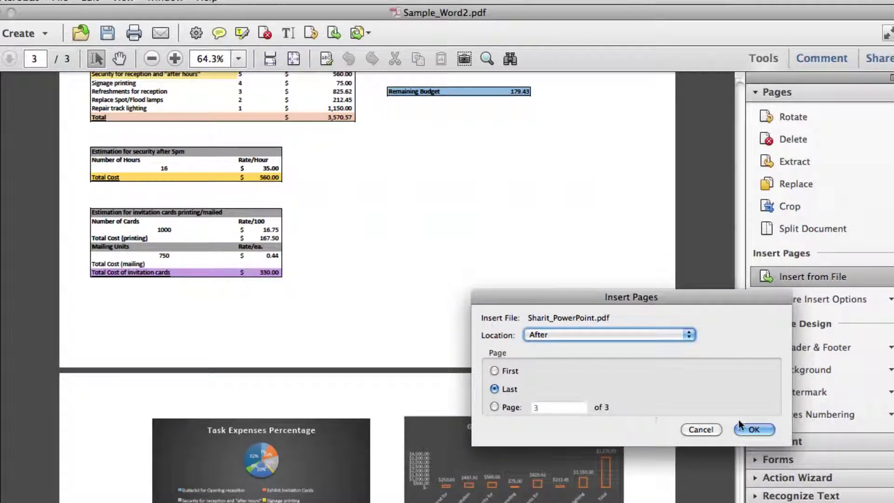
{"action": "left_click", "coordinate": [754, 428]}
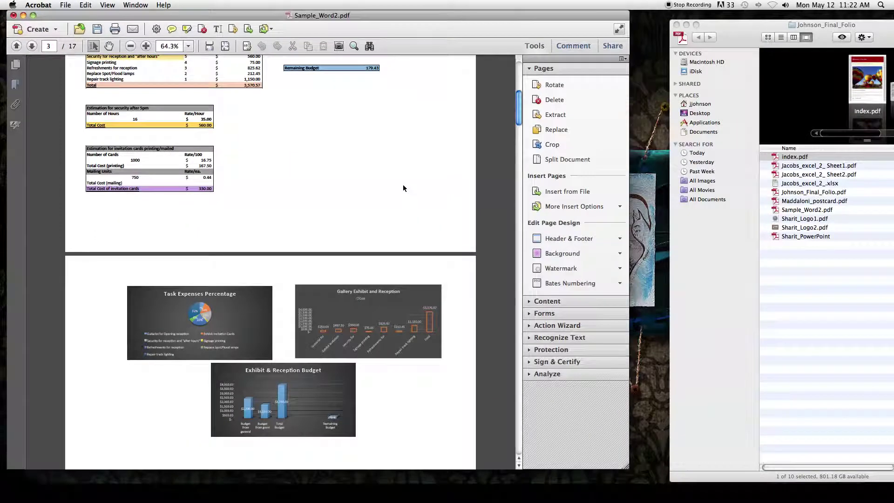
Insert Sharit_Logo1.pdf from the folder with the location set to After and the page set to Last
{"action": "left_click_drag", "start_coordinate": [518, 109], "coordinate": [512, 70]}
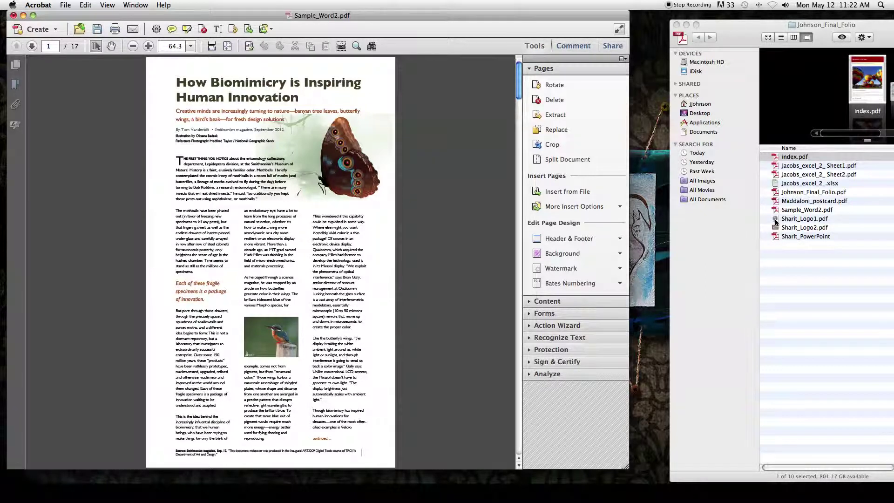
{"action": "left_click", "coordinate": [786, 231]}
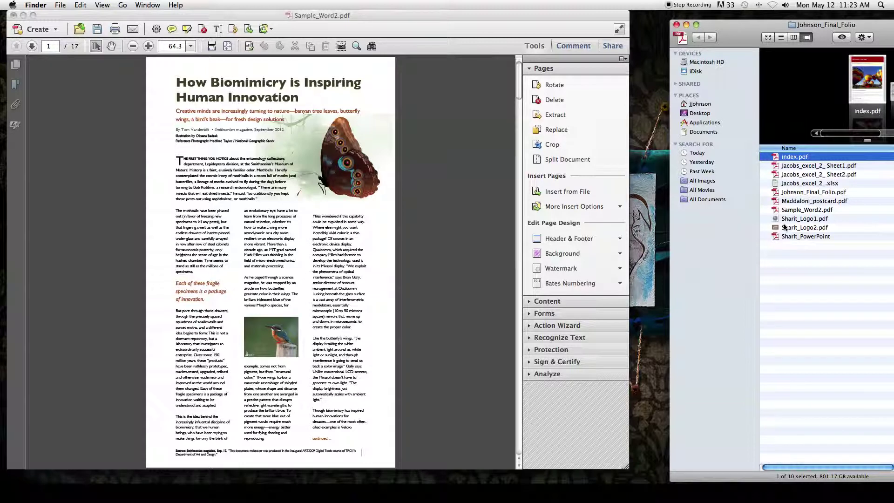
{"action": "left_click", "coordinate": [562, 196]}
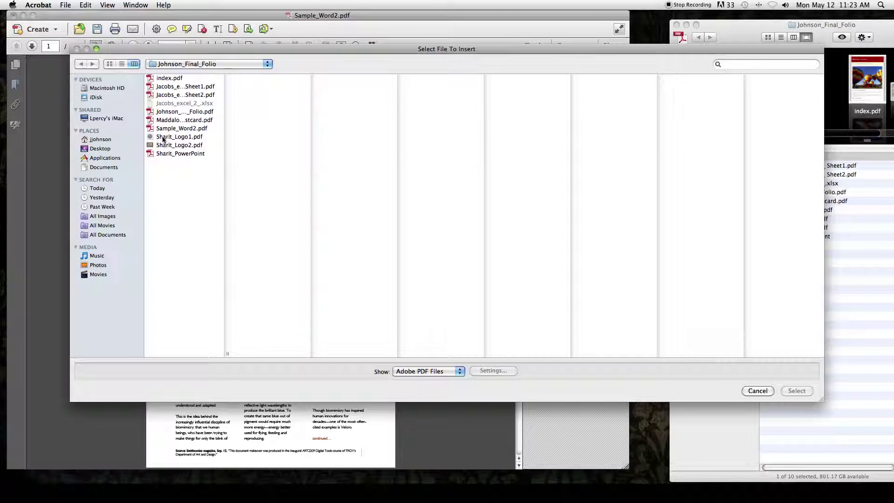
{"action": "left_click", "coordinate": [164, 137]}
{"action": "left_click", "coordinate": [796, 391]}
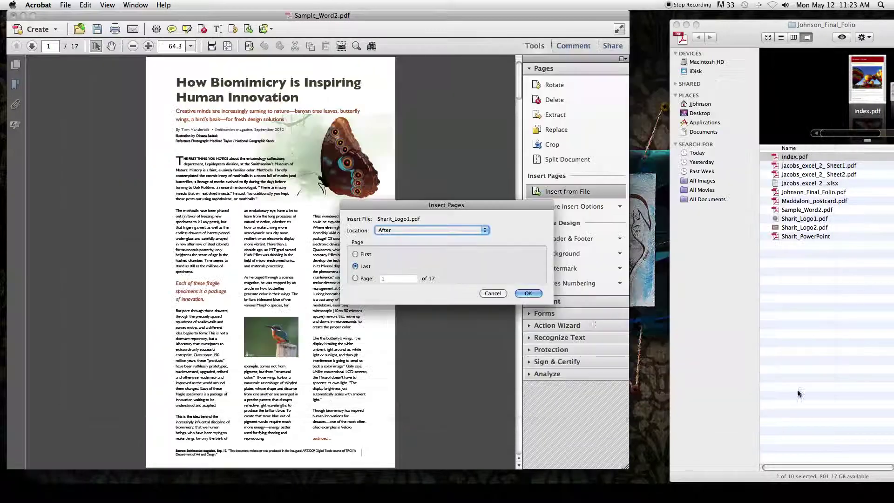
{"action": "left_click", "coordinate": [530, 293]}
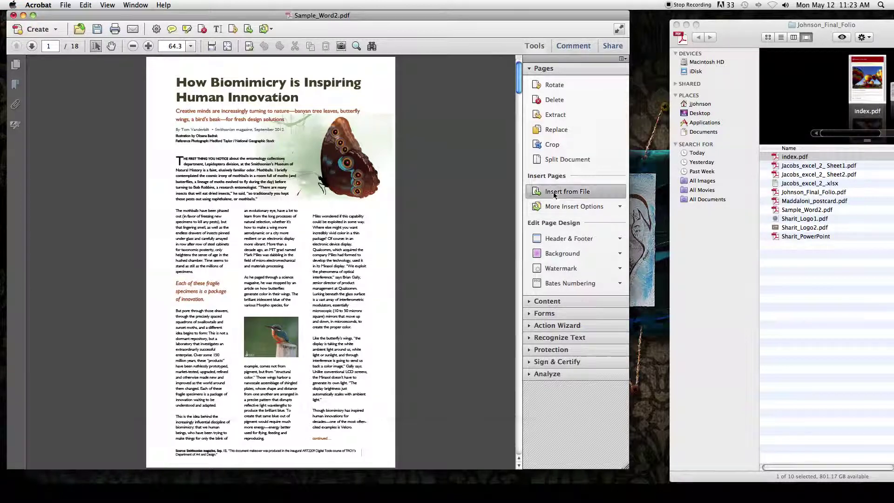
Insert Sharit_Logo2.pdf from the folder with the location set to After and the page set to Last
{"action": "left_click", "coordinate": [553, 192]}
{"action": "left_click", "coordinate": [179, 146]}
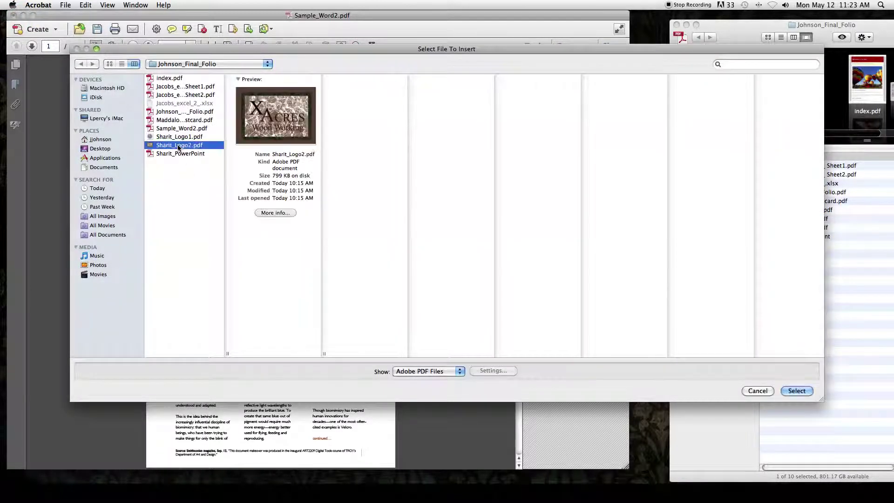
{"action": "left_click", "coordinate": [796, 391]}
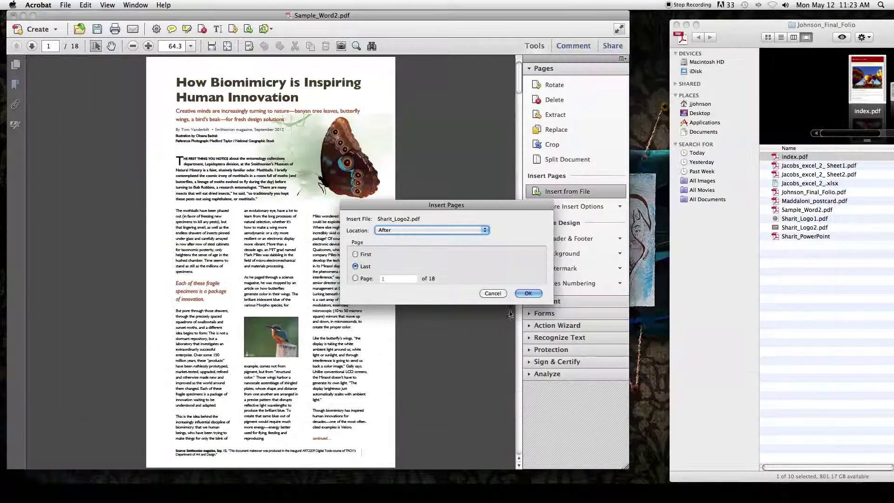
{"action": "left_click", "coordinate": [529, 293]}
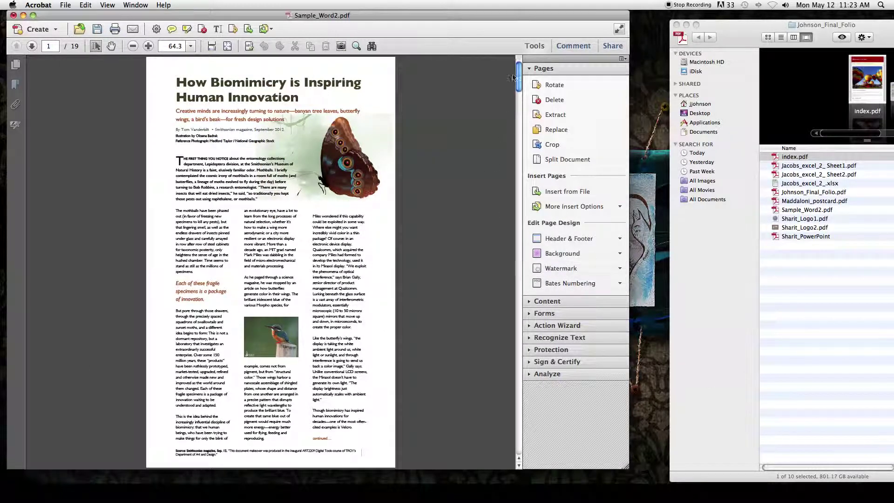
Insert Maddaloni_postcard.pdf from the folder with the location set to After and the page set to Last
{"action": "mouse_move", "coordinate": [519, 77]}
{"action": "left_mouse_down"}
{"action": "mouse_move", "coordinate": [515, 454]}
{"action": "mouse_move", "coordinate": [528, 66]}
{"action": "left_mouse_up"}
{"action": "left_click", "coordinate": [789, 202]}
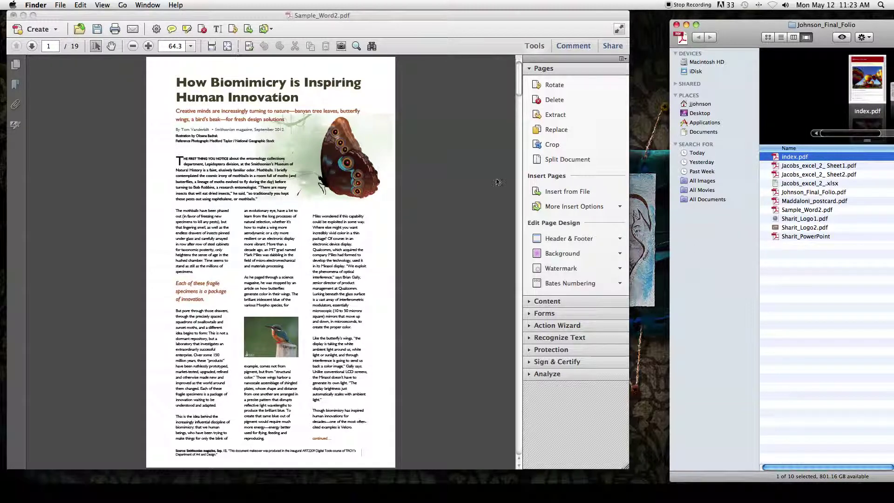
{"action": "left_click", "coordinate": [549, 192]}
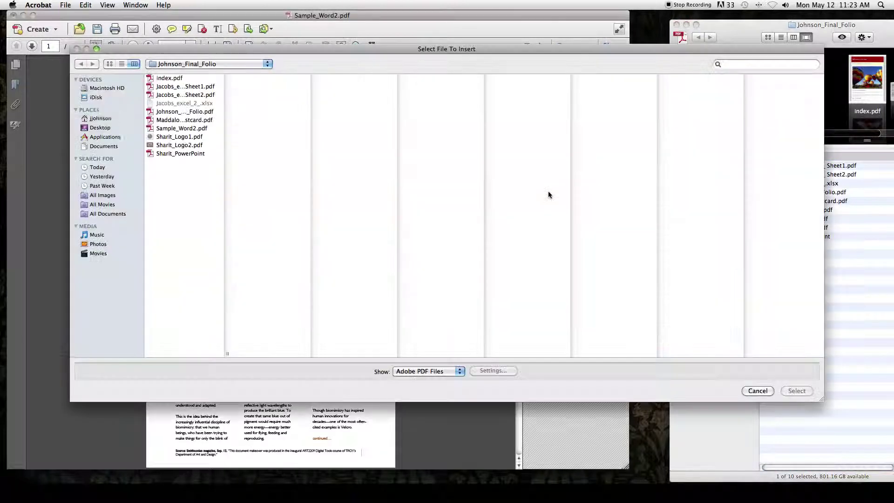
{"action": "left_click", "coordinate": [163, 122]}
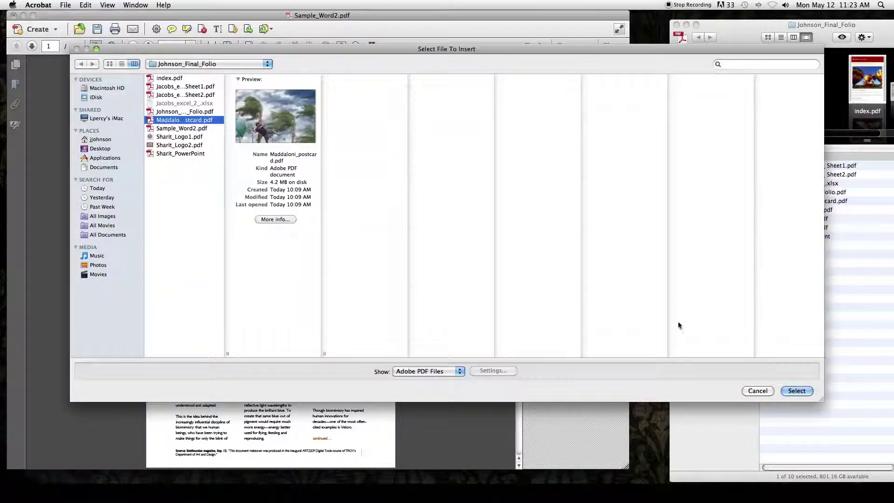
{"action": "left_click", "coordinate": [794, 390]}
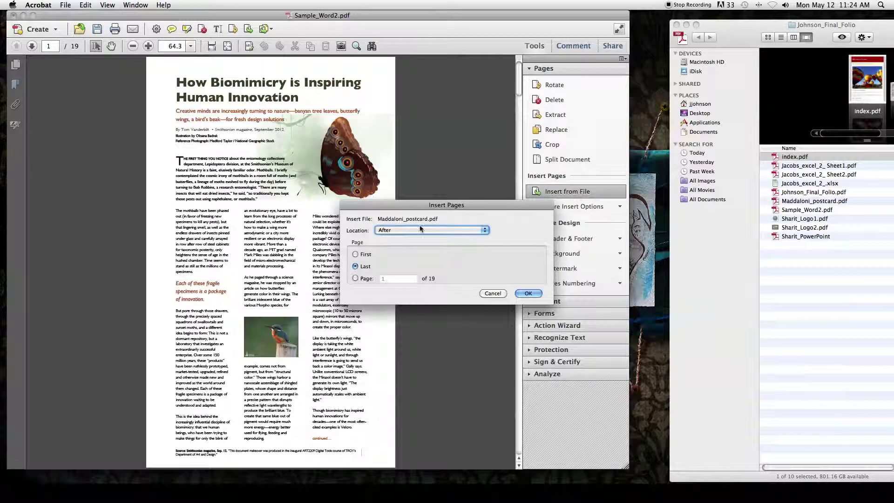
{"action": "left_click", "coordinate": [527, 294]}
Preview index.pdf from the folder and insert it with the location set to After and the page set to Last
{"action": "left_click_drag", "start_coordinate": [515, 81], "coordinate": [516, 452]}
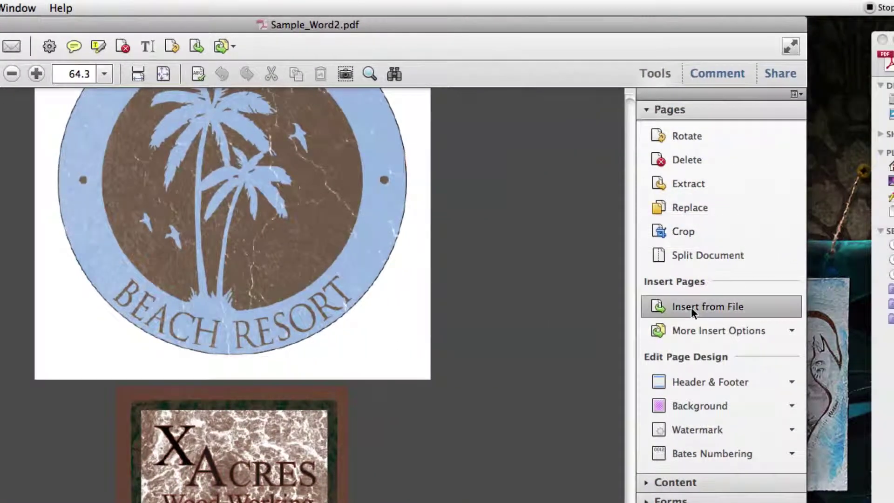
{"action": "left_click", "coordinate": [691, 306]}
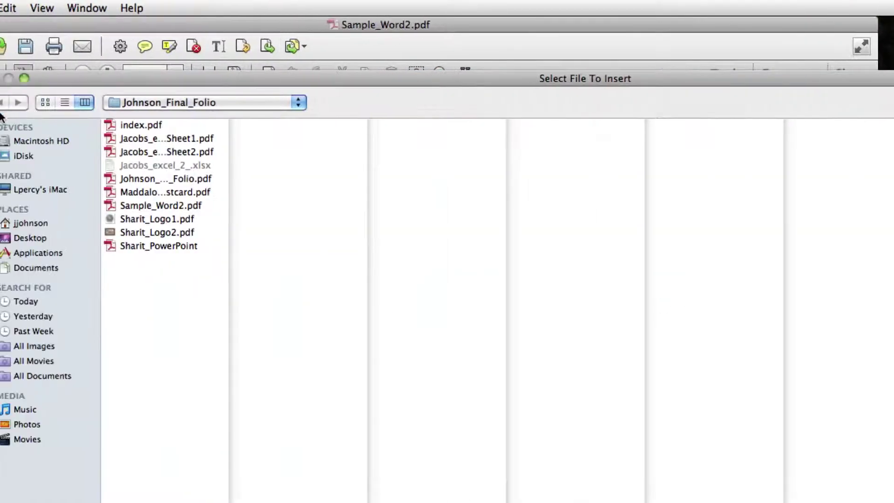
{"action": "left_click", "coordinate": [125, 125]}
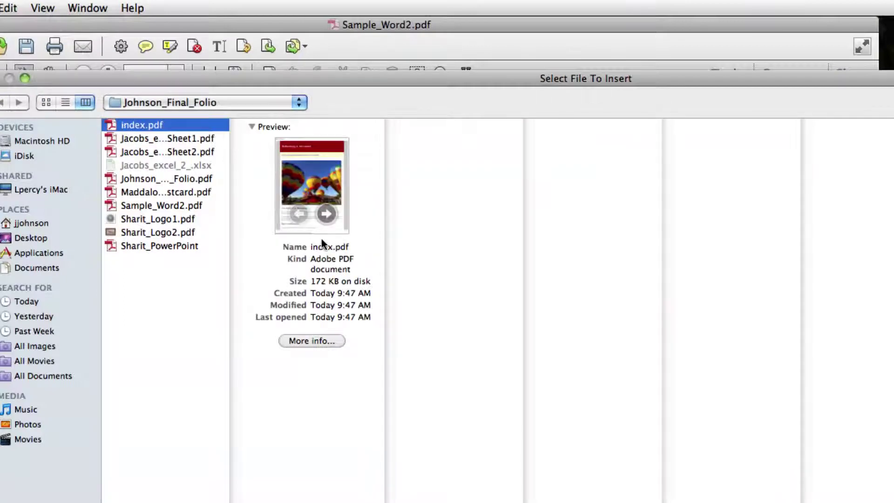
{"action": "left_click", "coordinate": [298, 215]}
{"action": "left_click", "coordinate": [298, 215]}
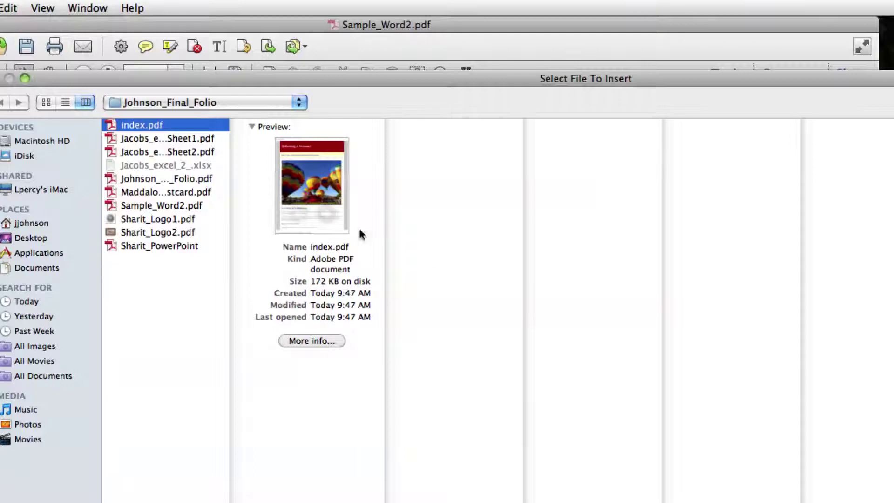
{"action": "double_click", "coordinate": [130, 123]}
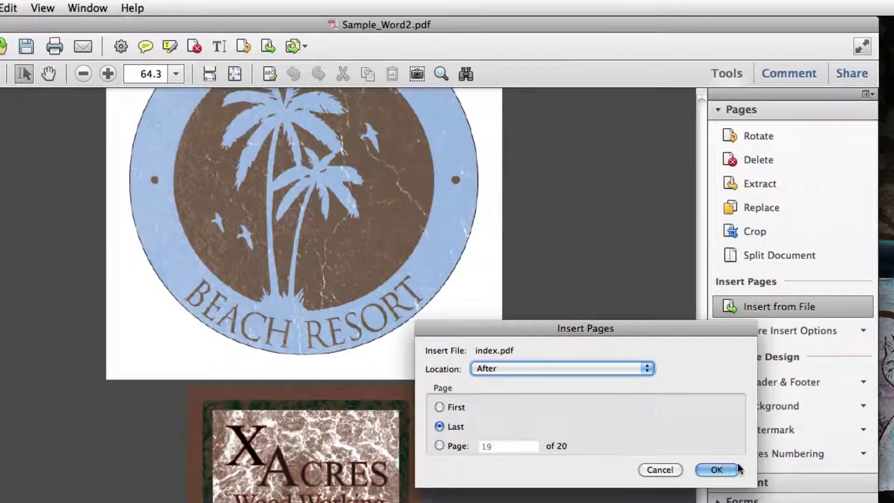
{"action": "left_click", "coordinate": [717, 469]}
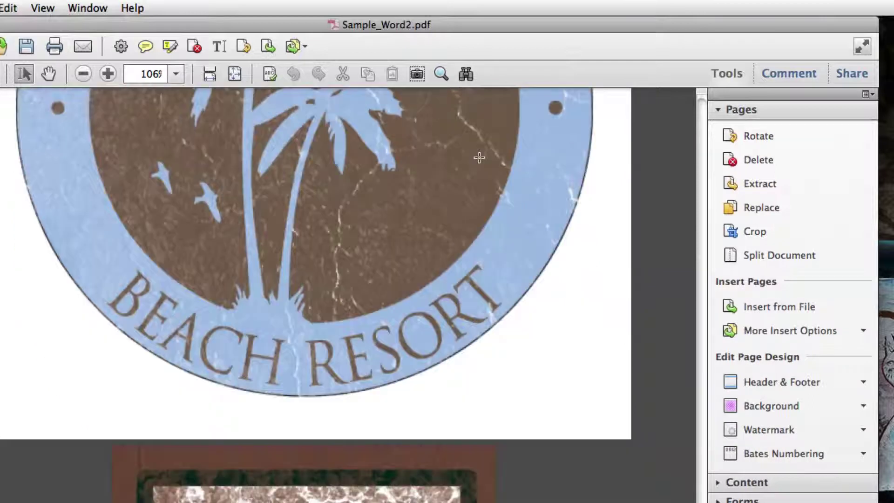
Review the combined document from its last page back to the first to check the order of the inserted files
{"action": "scroll", "coordinate": [481, 162], "scroll_direction": "down", "scroll_amount": 10}
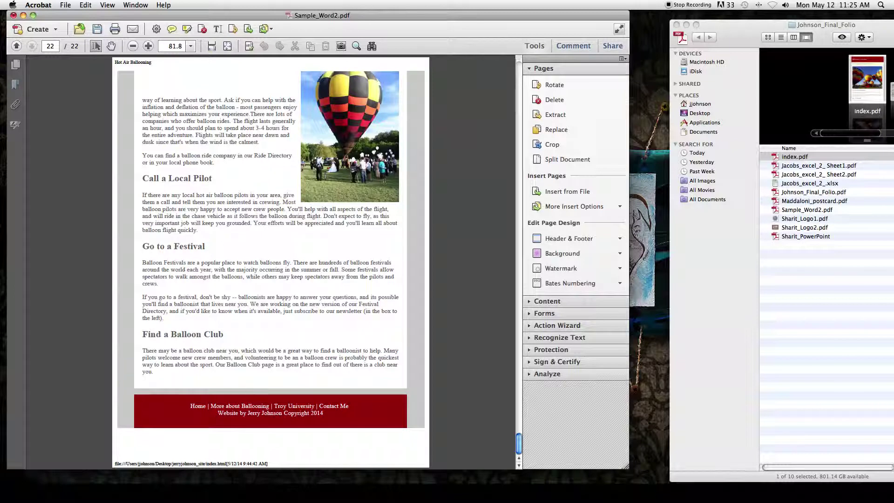
{"action": "scroll", "coordinate": [273, 357], "scroll_direction": "up", "scroll_amount": 20}
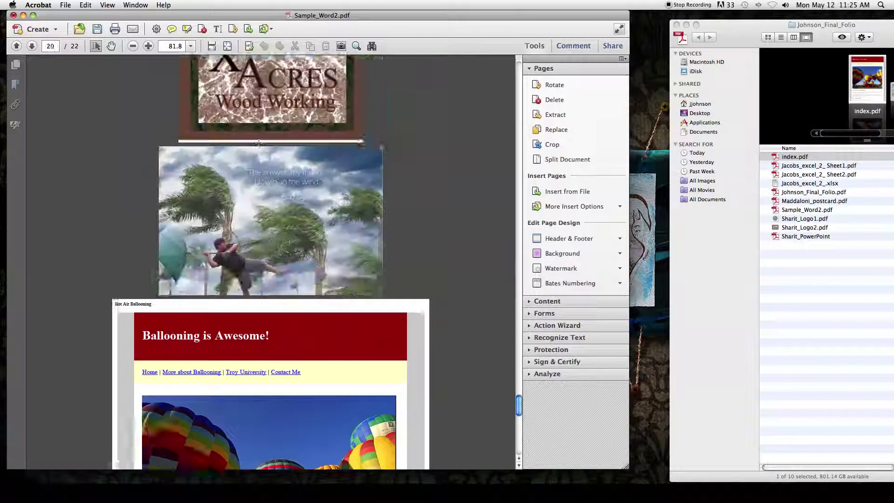
{"action": "scroll", "coordinate": [259, 426], "scroll_direction": "up", "scroll_amount": 20}
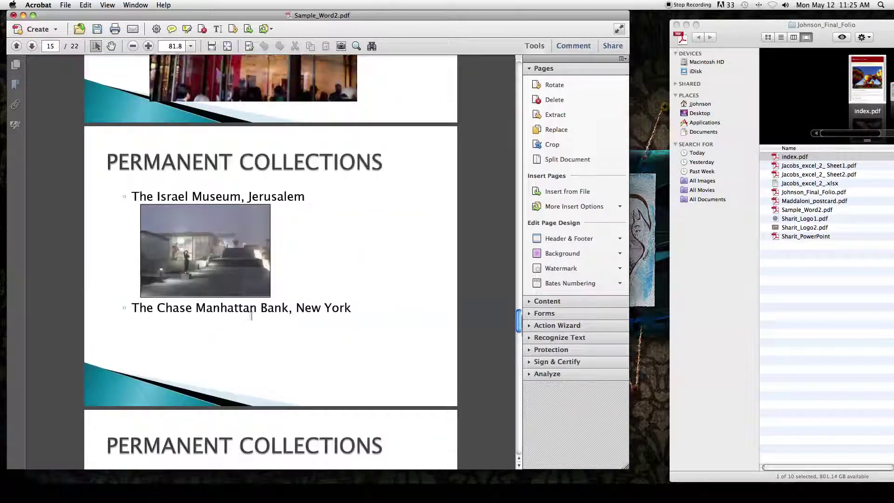
{"action": "scroll", "coordinate": [251, 307], "scroll_direction": "up", "scroll_amount": 20}
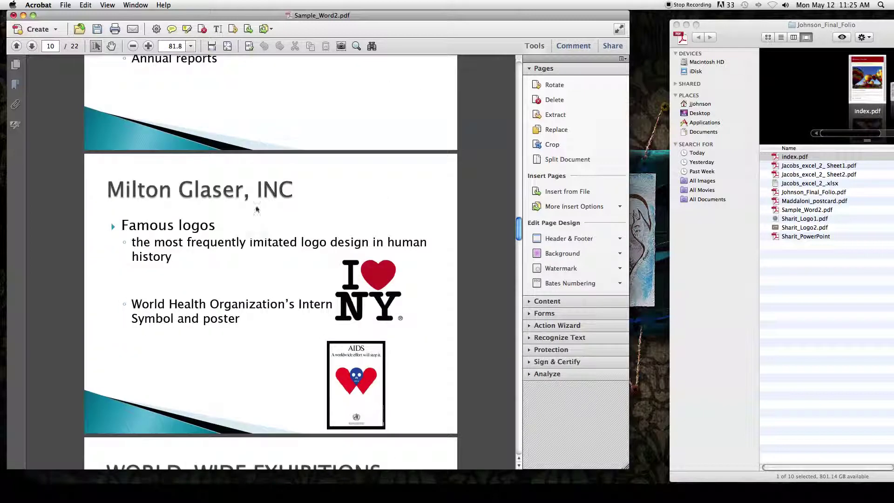
{"action": "scroll", "coordinate": [257, 207], "scroll_direction": "up", "scroll_amount": 10}
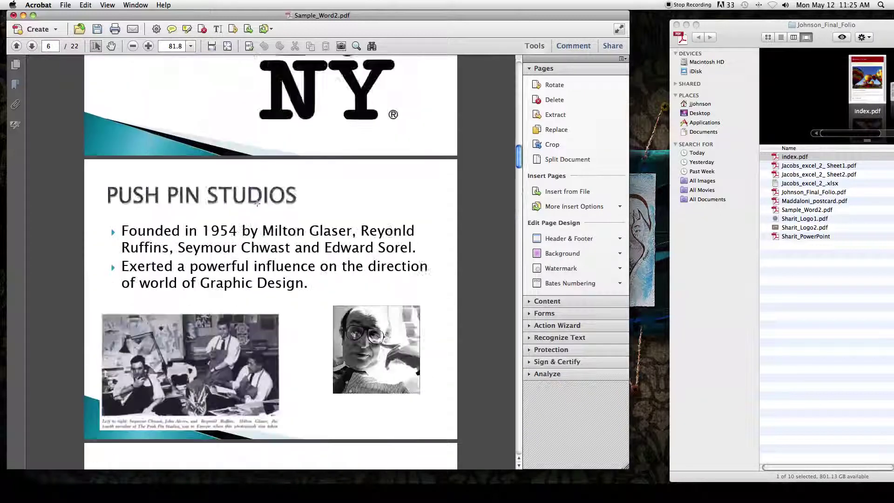
{"action": "scroll", "coordinate": [257, 234], "scroll_direction": "up", "scroll_amount": 20}
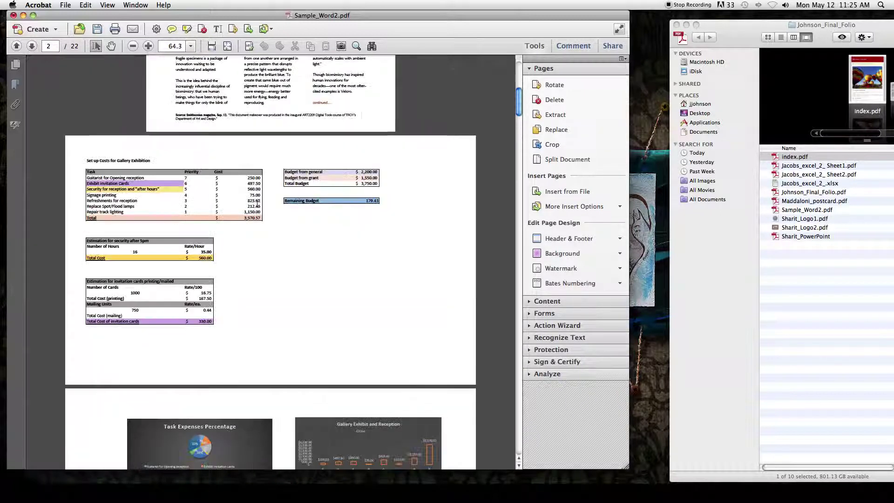
{"action": "scroll", "coordinate": [257, 234], "scroll_direction": "up", "scroll_amount": 10}
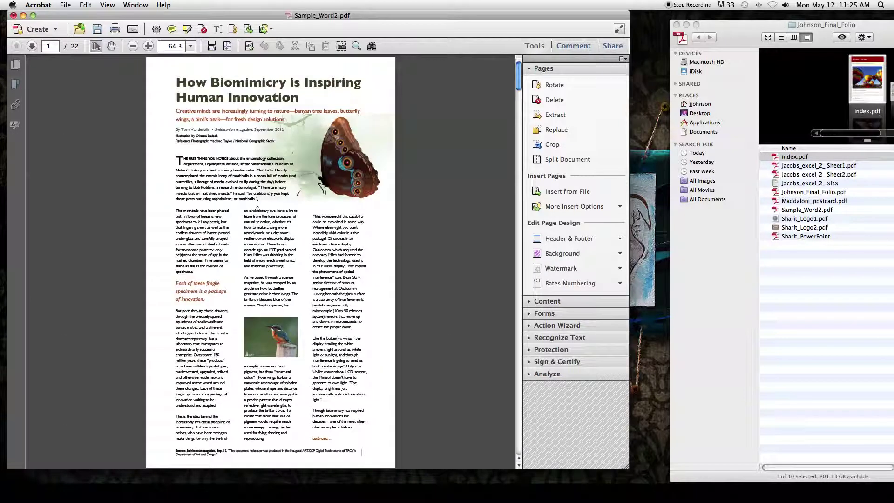